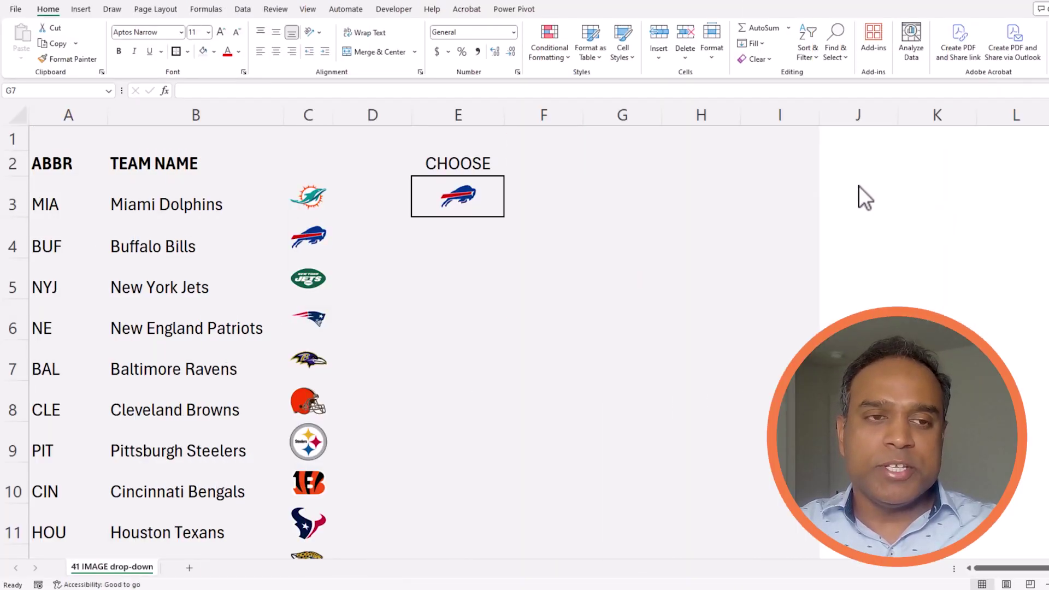
Try New York Jets, then Pittsburgh Steelers, in the E3 team drop-down to preview their logos.
{"action": "left_click", "coordinate": [490, 196]}
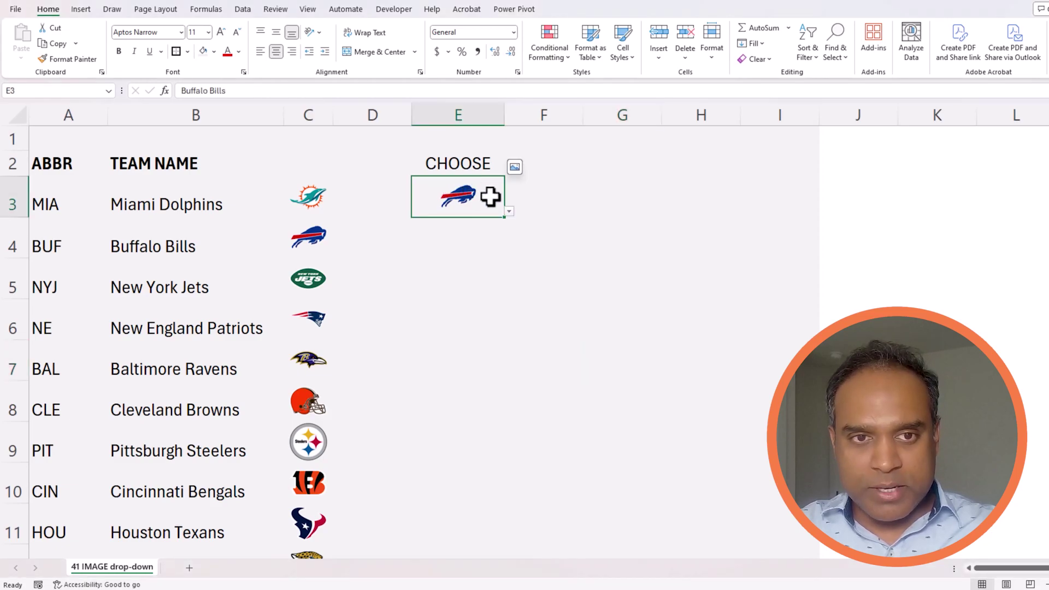
{"action": "left_click", "coordinate": [511, 212]}
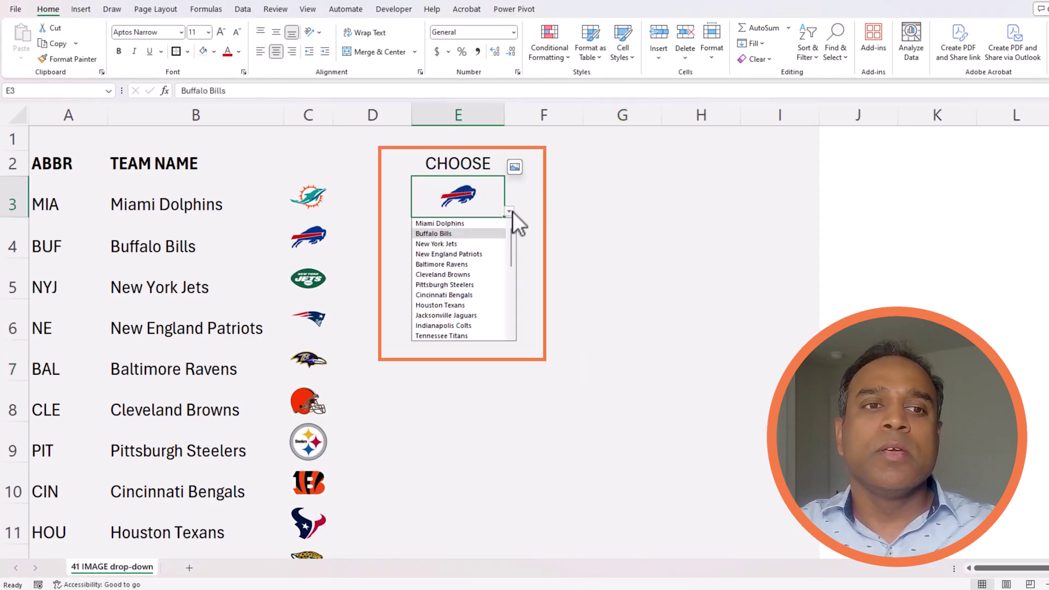
{"action": "mouse_move", "coordinate": [512, 236]}
{"action": "left_mouse_down"}
{"action": "mouse_move", "coordinate": [510, 308]}
{"action": "mouse_move", "coordinate": [510, 221]}
{"action": "left_mouse_up"}
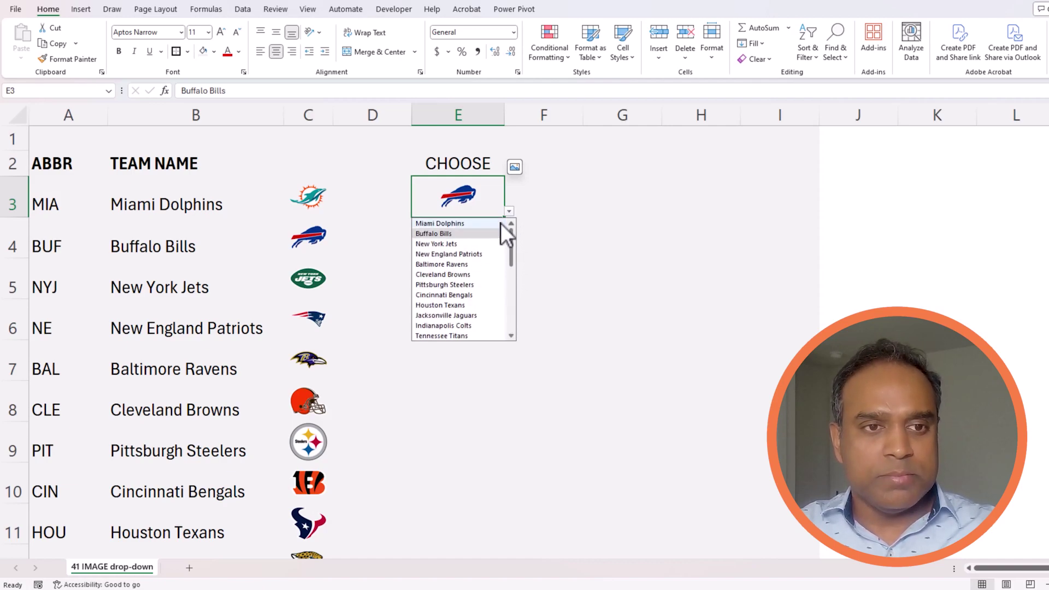
{"action": "left_click", "coordinate": [477, 244]}
{"action": "left_click", "coordinate": [509, 212]}
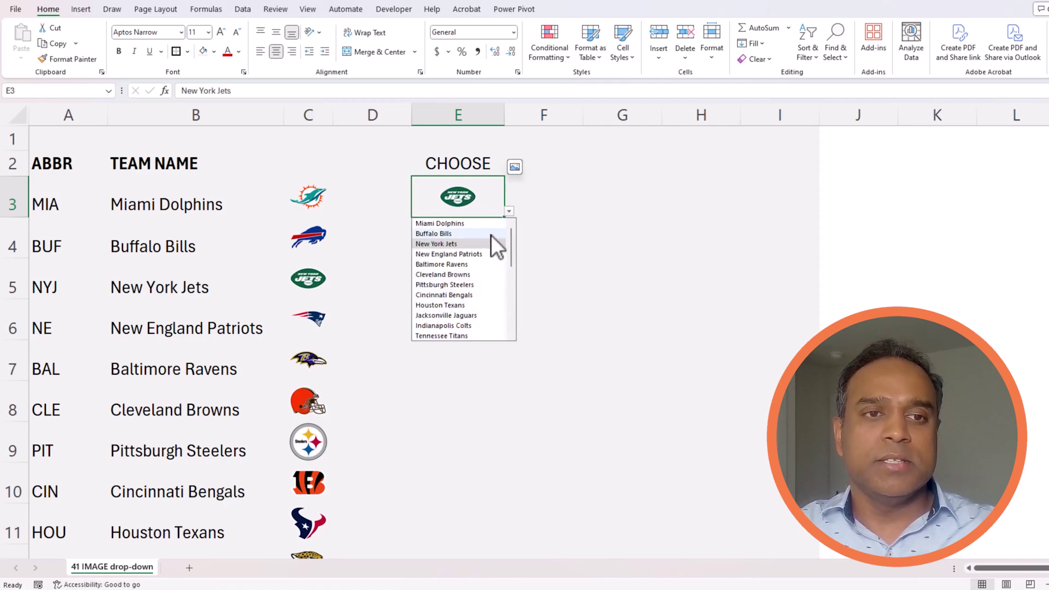
{"action": "left_click", "coordinate": [474, 285]}
Pick Pittsburgh Steelers and Houston Texans, then settle on Cleveland Browns.
{"action": "left_click", "coordinate": [509, 212]}
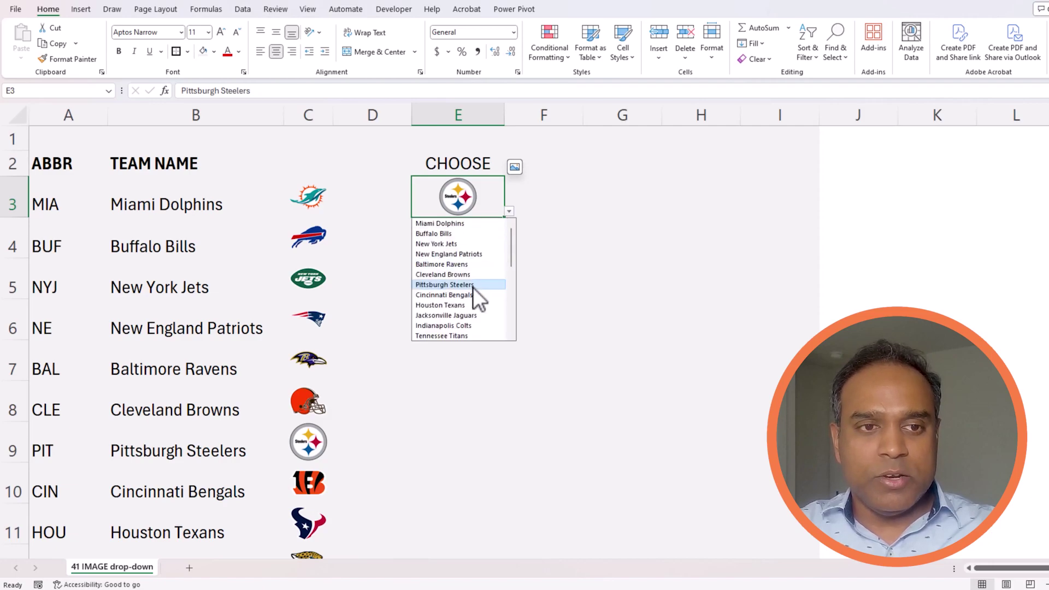
{"action": "left_click", "coordinate": [473, 286]}
{"action": "left_click", "coordinate": [509, 211]}
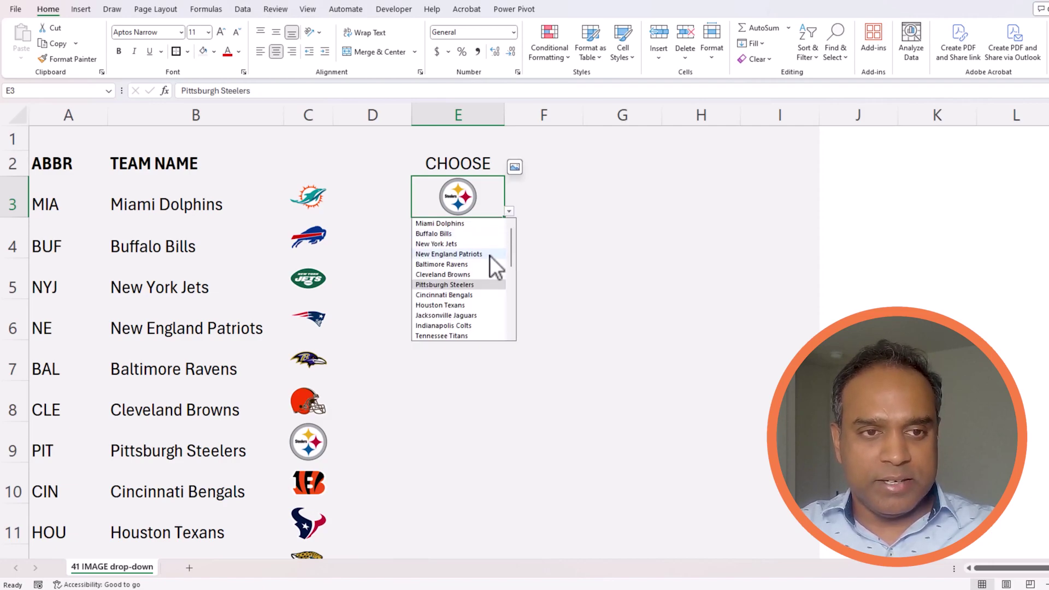
{"action": "left_click", "coordinate": [477, 304]}
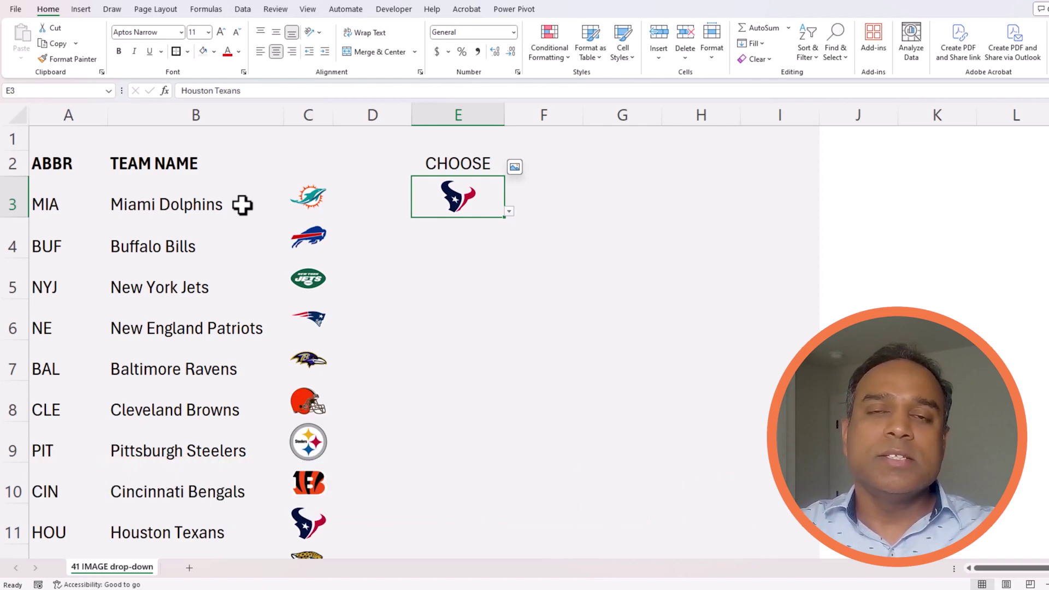
{"action": "left_click", "coordinate": [509, 211]}
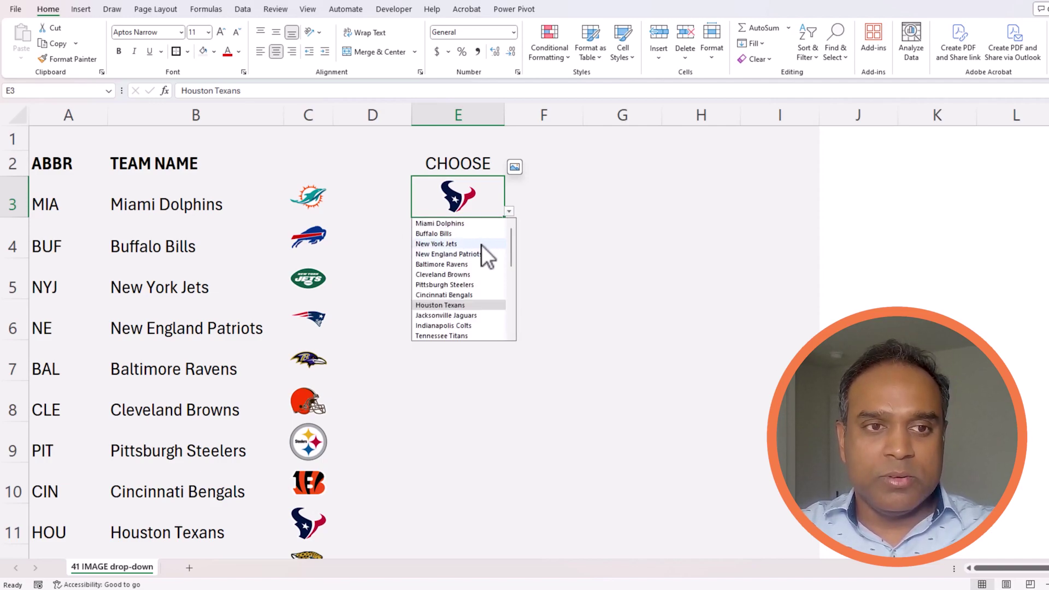
{"action": "left_click", "coordinate": [474, 274]}
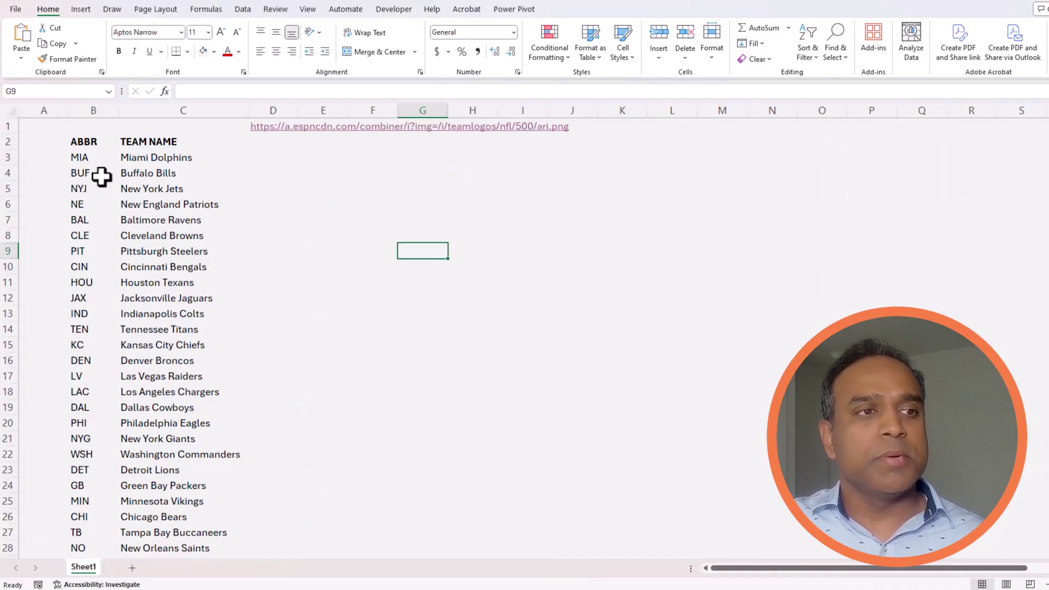
Move from the Miami row cells up to the logo URL cell D1.
{"action": "left_click", "coordinate": [102, 173]}
{"action": "left_click", "coordinate": [132, 159]}
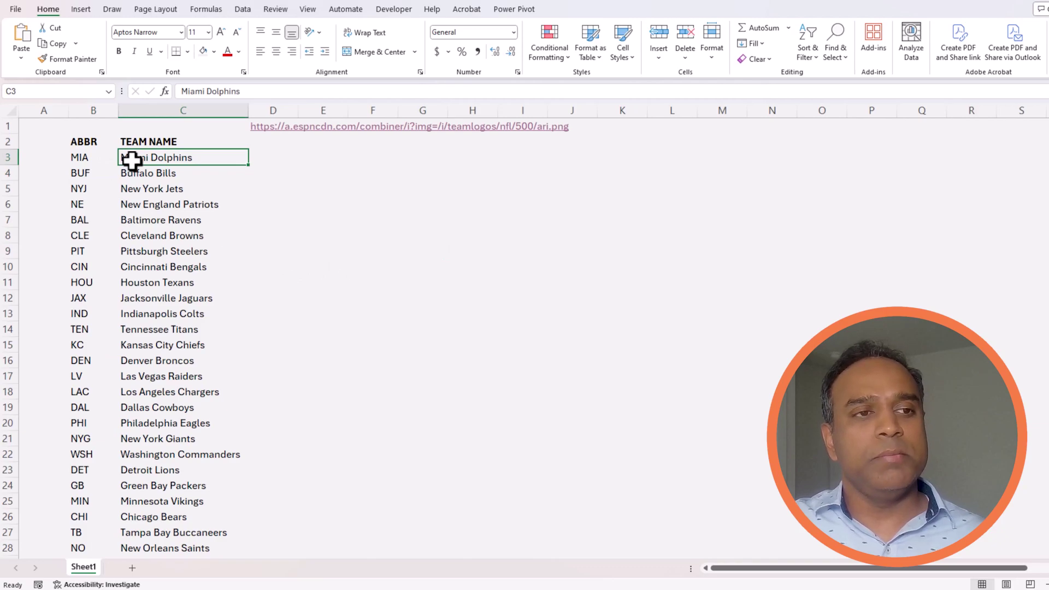
{"action": "left_click", "coordinate": [259, 158]}
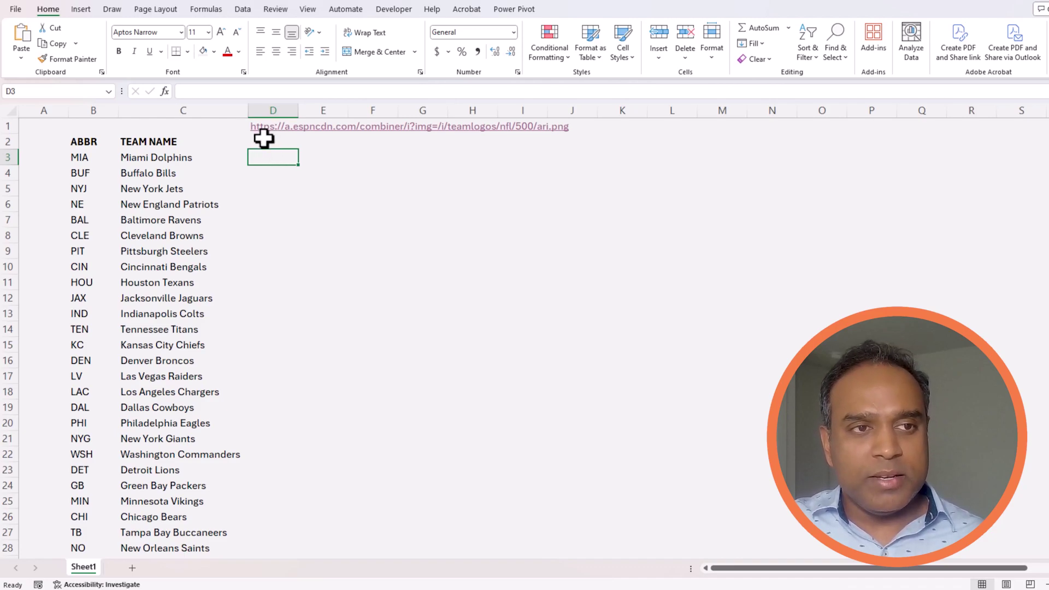
{"action": "left_click", "coordinate": [233, 145]}
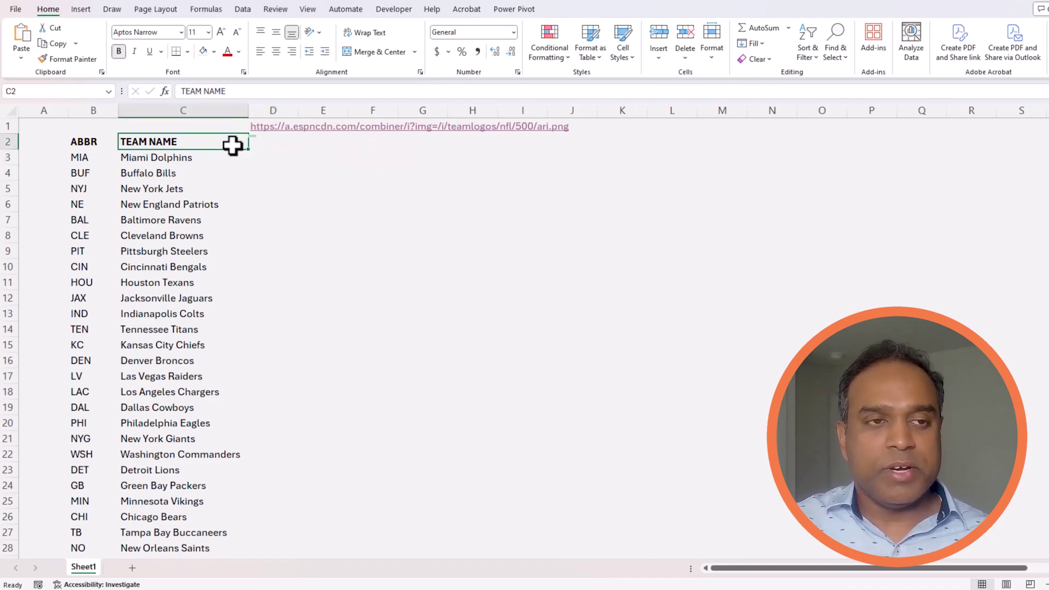
{"action": "key", "text": "Up"}
{"action": "key", "text": "Right"}
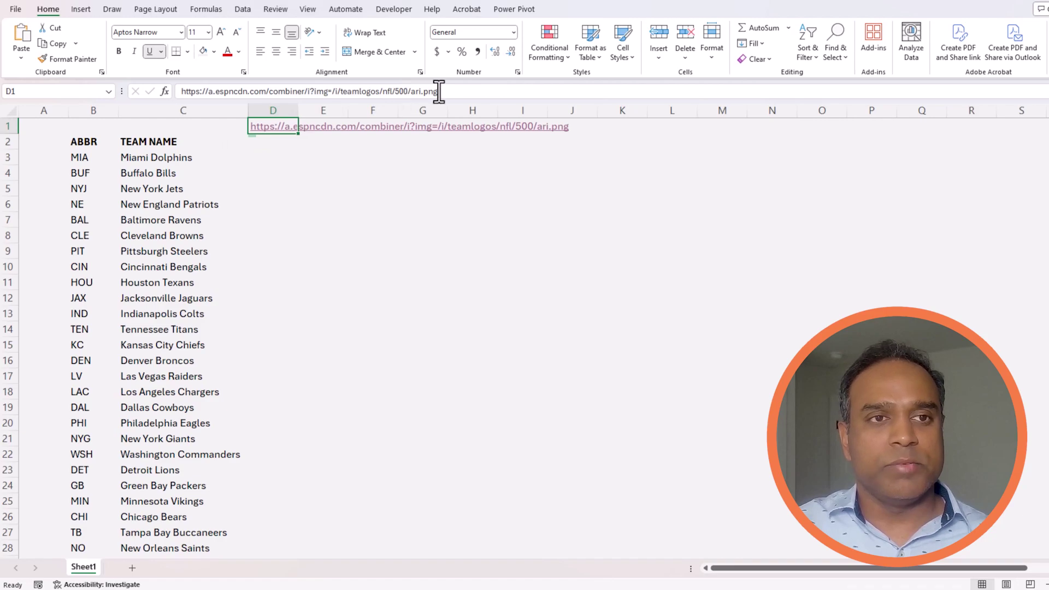
Select the complete ESPN logo URL from D1 in the formula bar for copying.
{"action": "left_click_drag", "start_coordinate": [435, 91], "coordinate": [187, 94]}
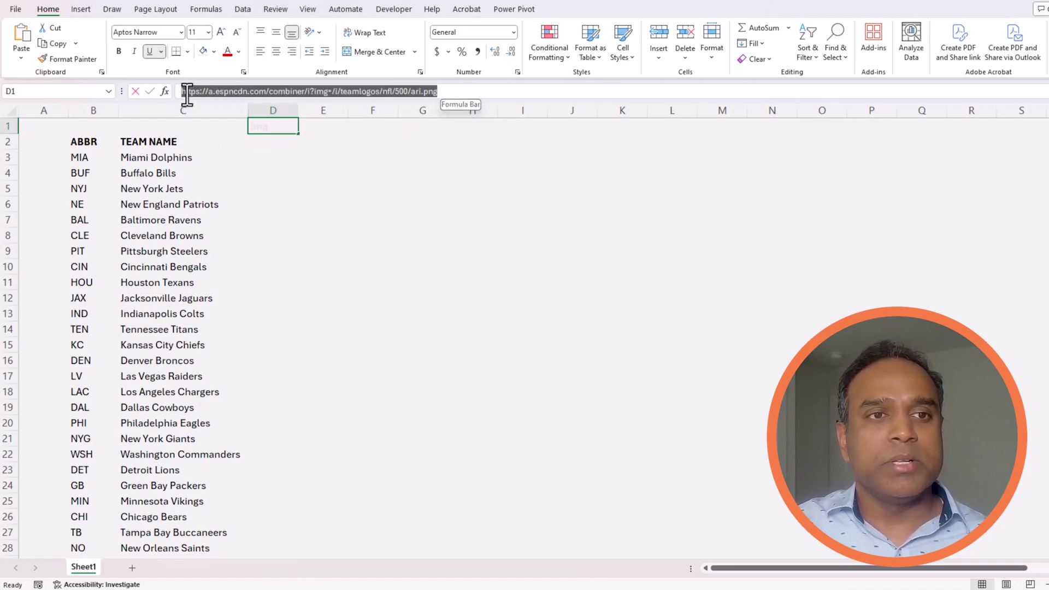
{"action": "left_click", "coordinate": [414, 91]}
{"action": "left_click_drag", "start_coordinate": [413, 93], "coordinate": [420, 93]}
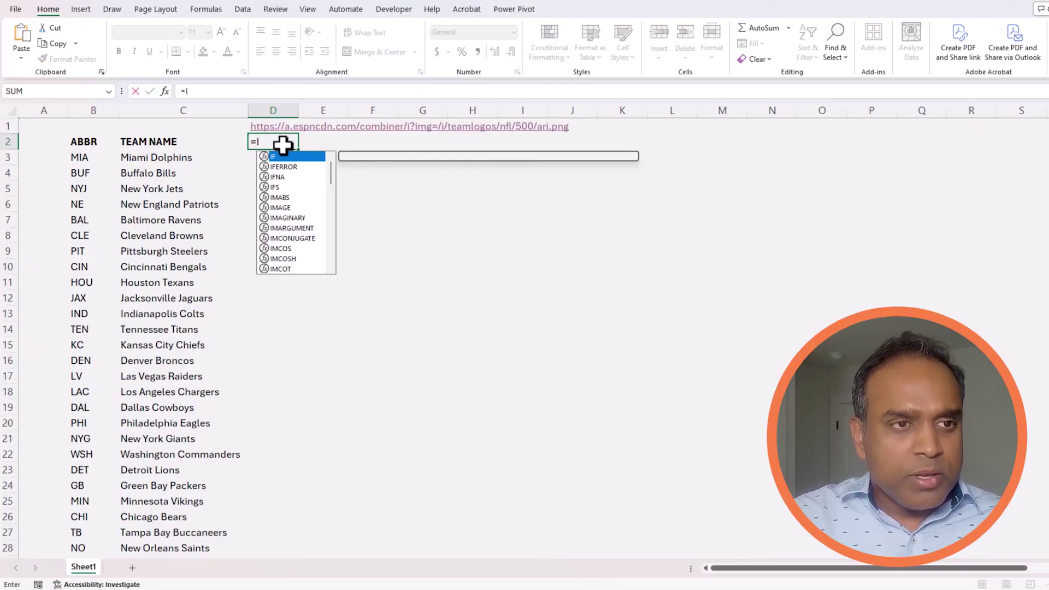
{"action": "key", "text": "Escape"}
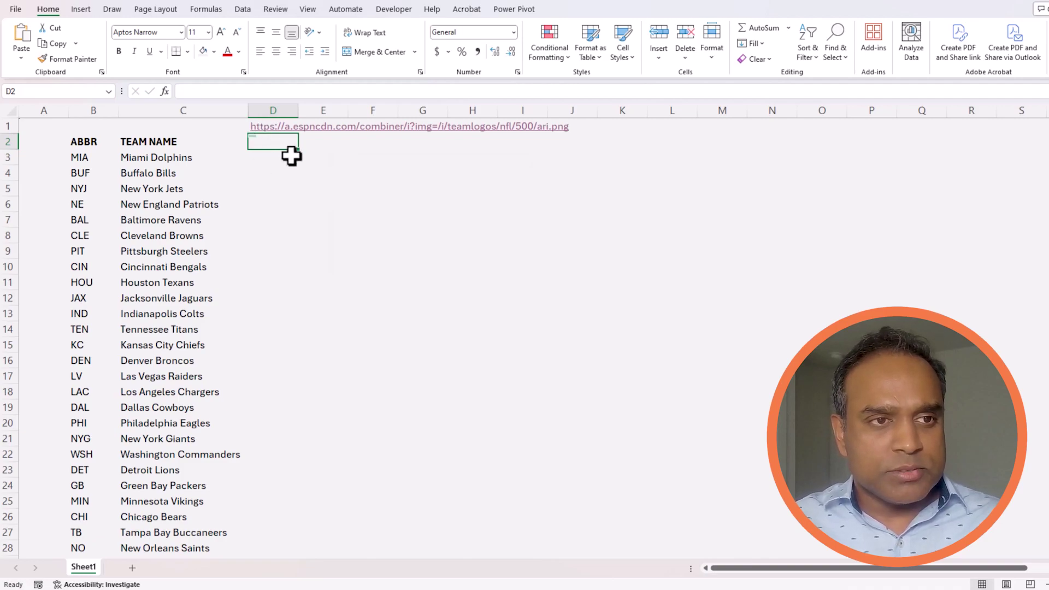
{"action": "key", "text": "Up"}
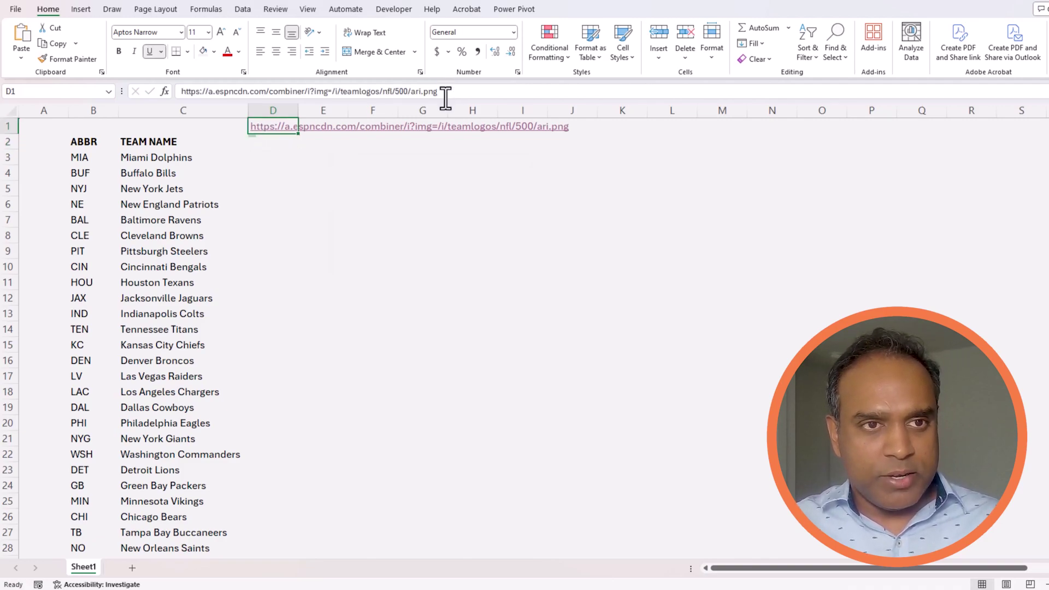
{"action": "left_click_drag", "start_coordinate": [445, 98], "coordinate": [165, 99]}
{"action": "key", "text": "ctrl+c"}
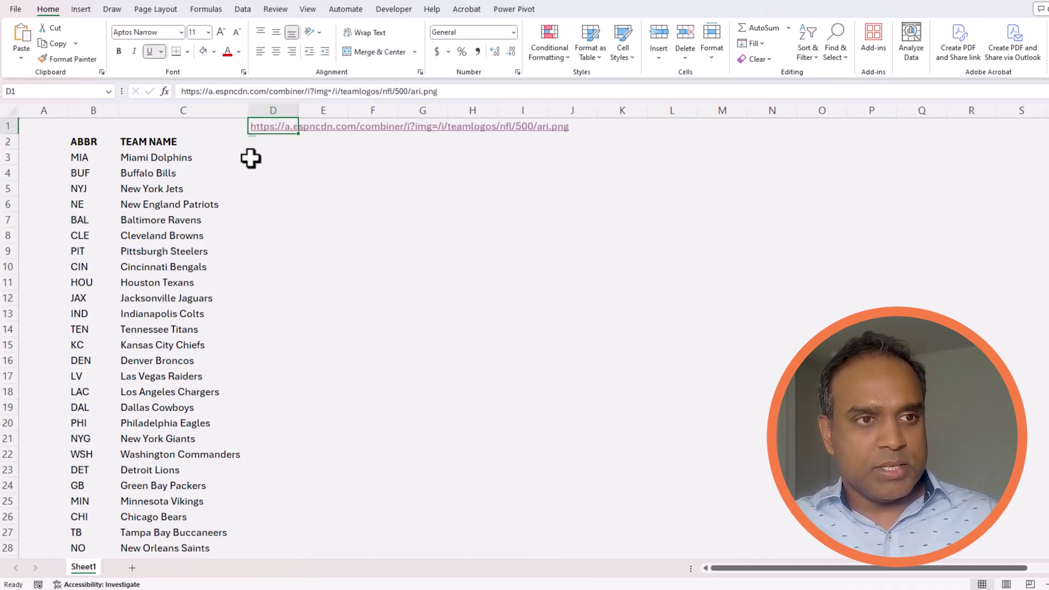
Paste the logo URL into D3 and wrap it as the quoted source of =IMAGE(.
{"action": "left_click", "coordinate": [251, 157]}
{"action": "left_click", "coordinate": [256, 92]}
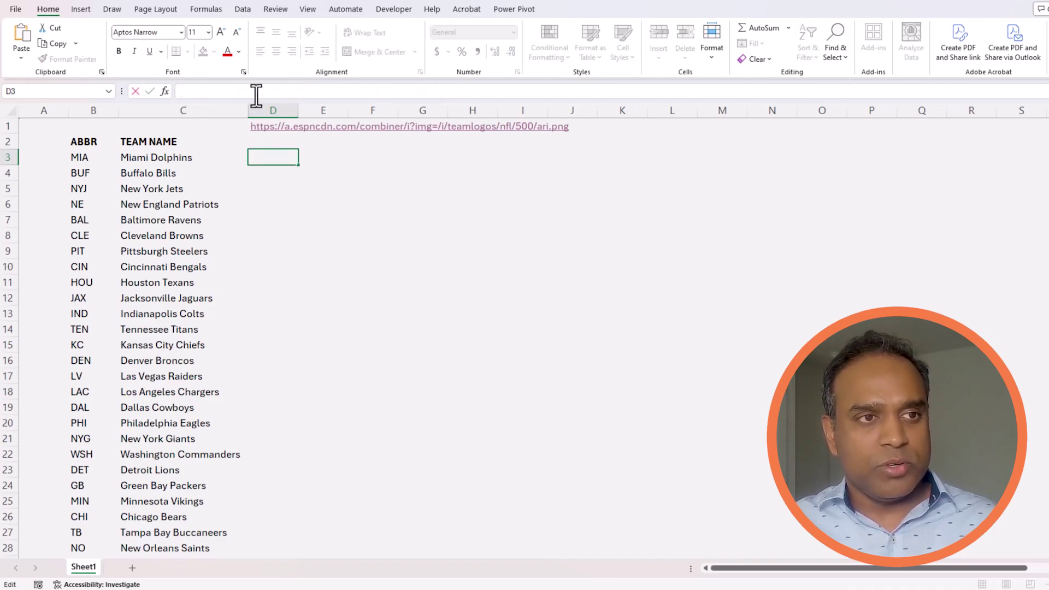
{"action": "key", "text": "ctrl+v"}
{"action": "left_click", "coordinate": [182, 91]}
{"action": "type", "text": "IM"}
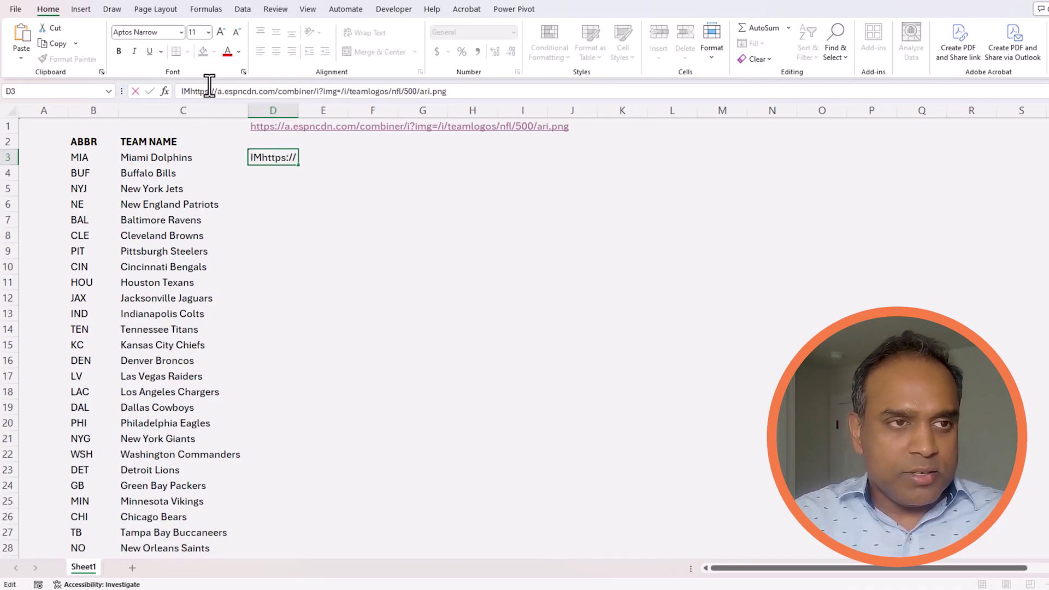
{"action": "type", "text": "AGE("}
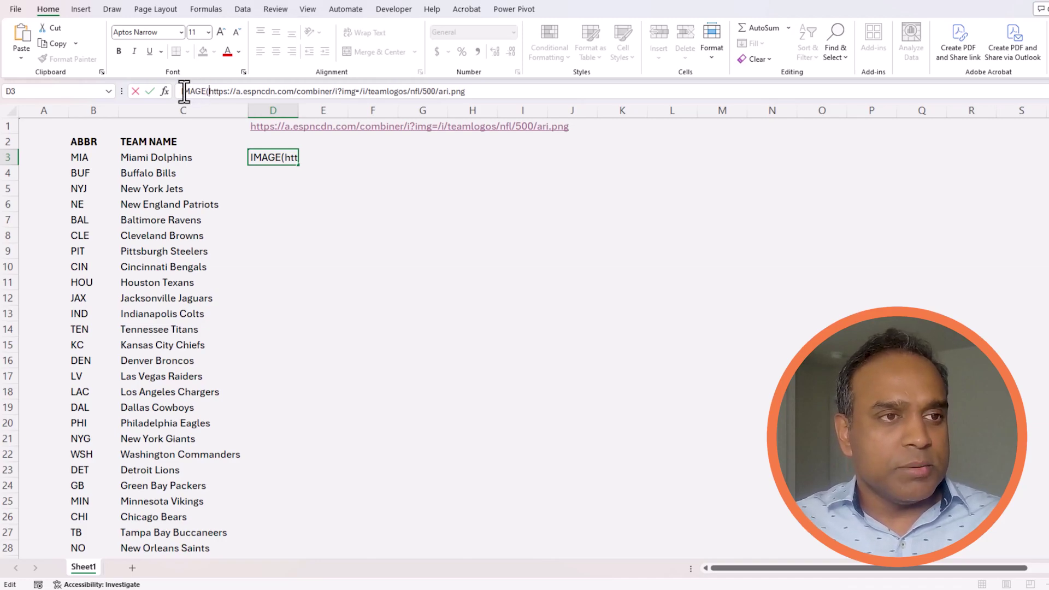
{"action": "type", "text": "="}
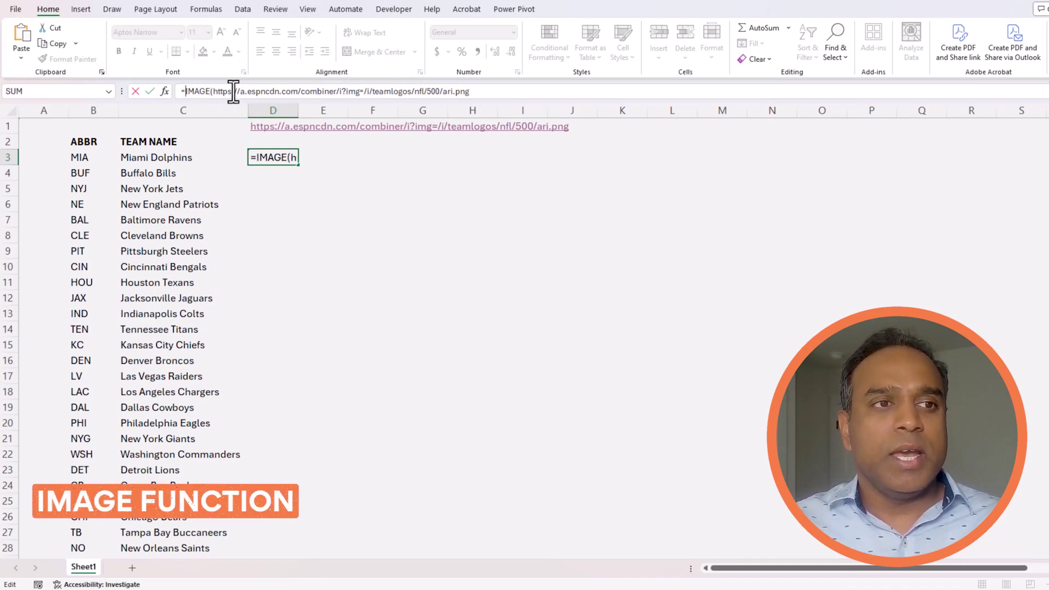
{"action": "left_click", "coordinate": [216, 90]}
{"action": "type", "text": "\""}
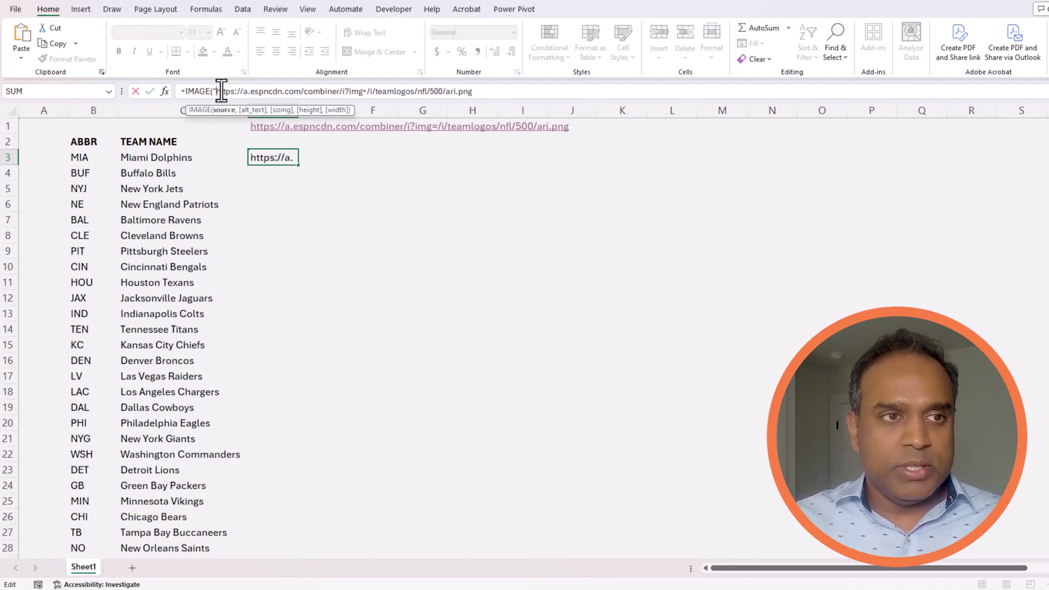
Close the URL string, add C3 as alt text and set sizing to 0.
{"action": "left_click", "coordinate": [523, 91]}
{"action": "type", "text": "\""}
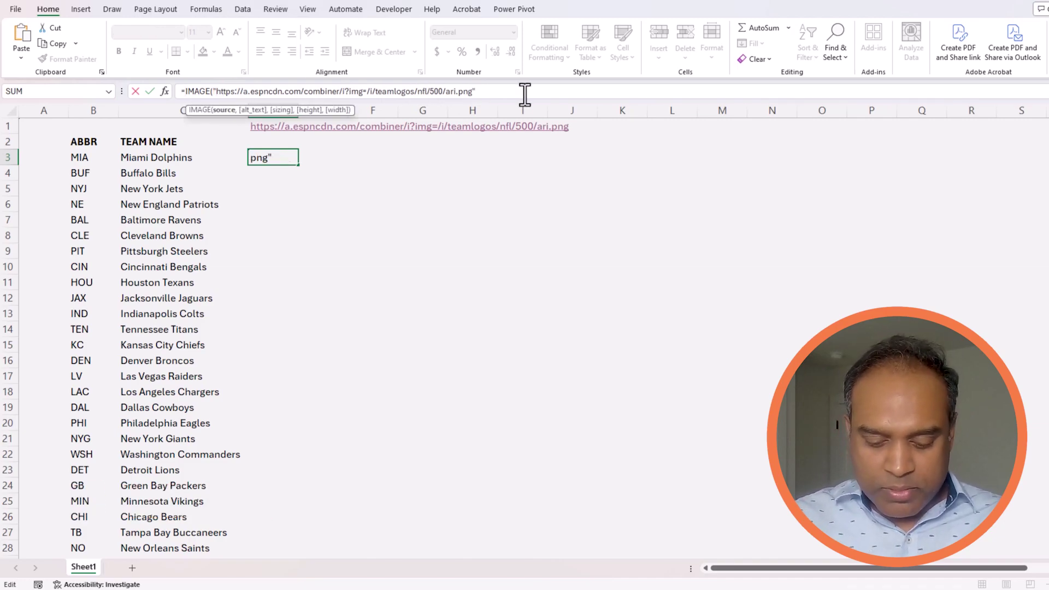
{"action": "type", "text": ","}
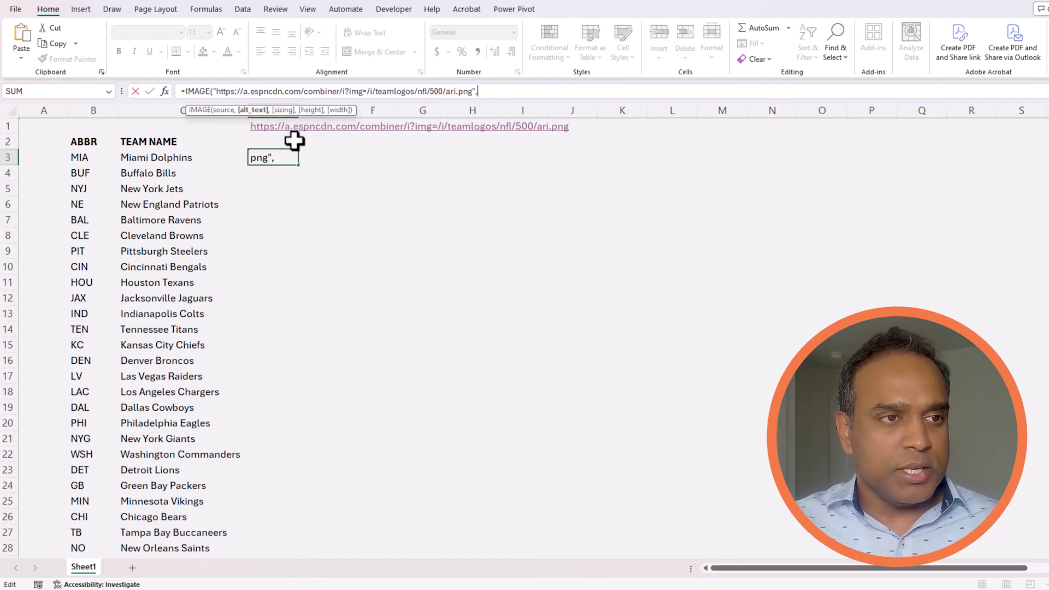
{"action": "left_click", "coordinate": [86, 163]}
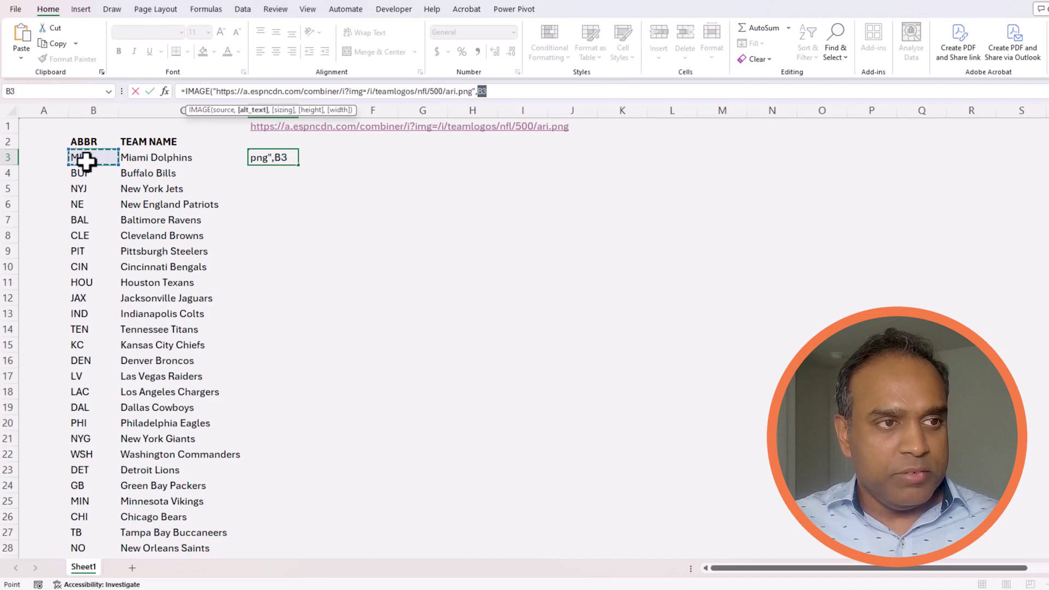
{"action": "left_click", "coordinate": [138, 153]}
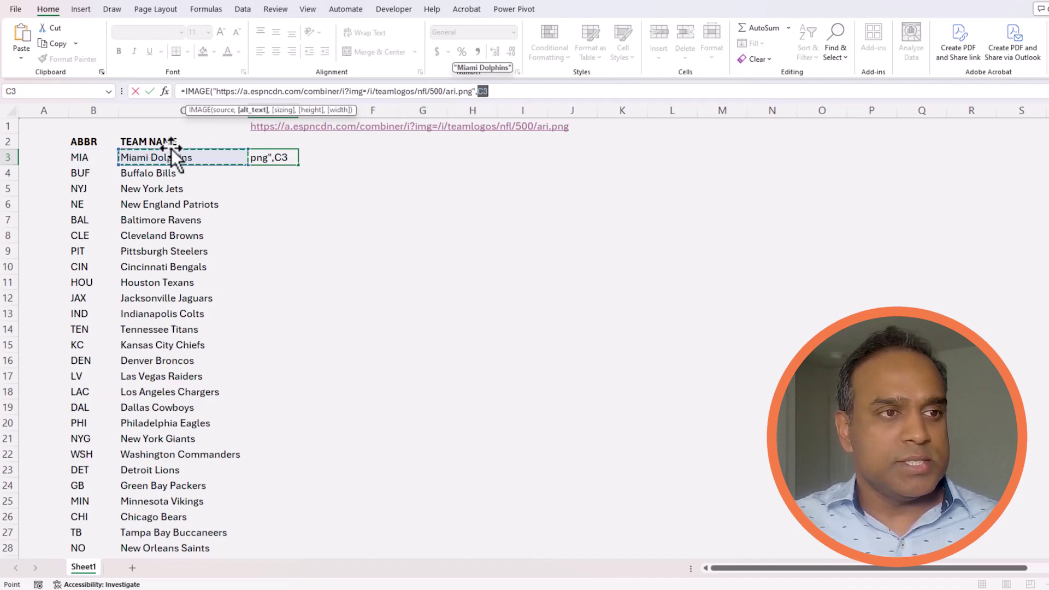
{"action": "left_click", "coordinate": [503, 92]}
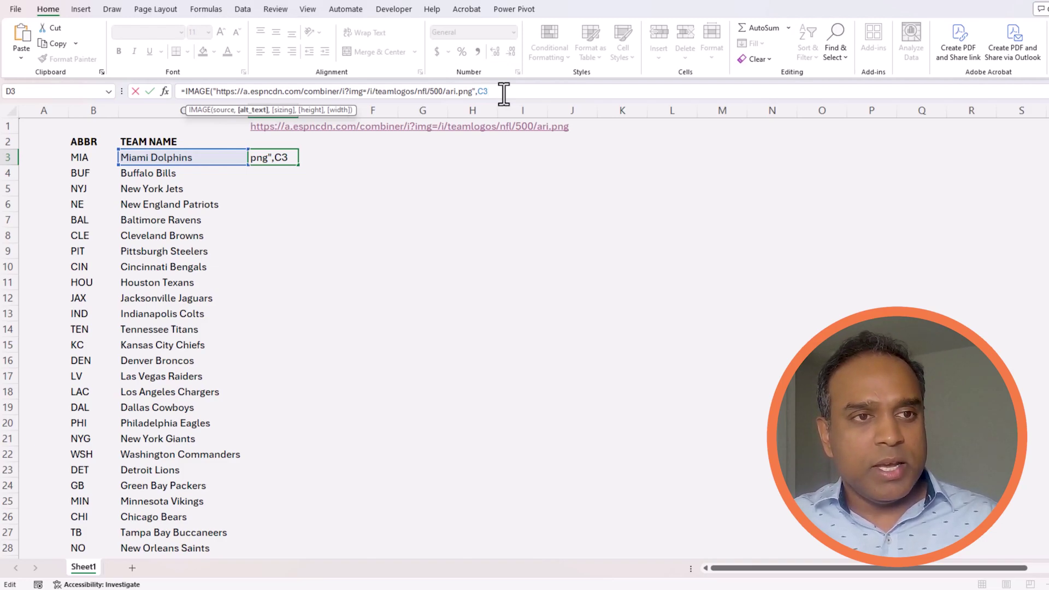
{"action": "type", "text": ",0"}
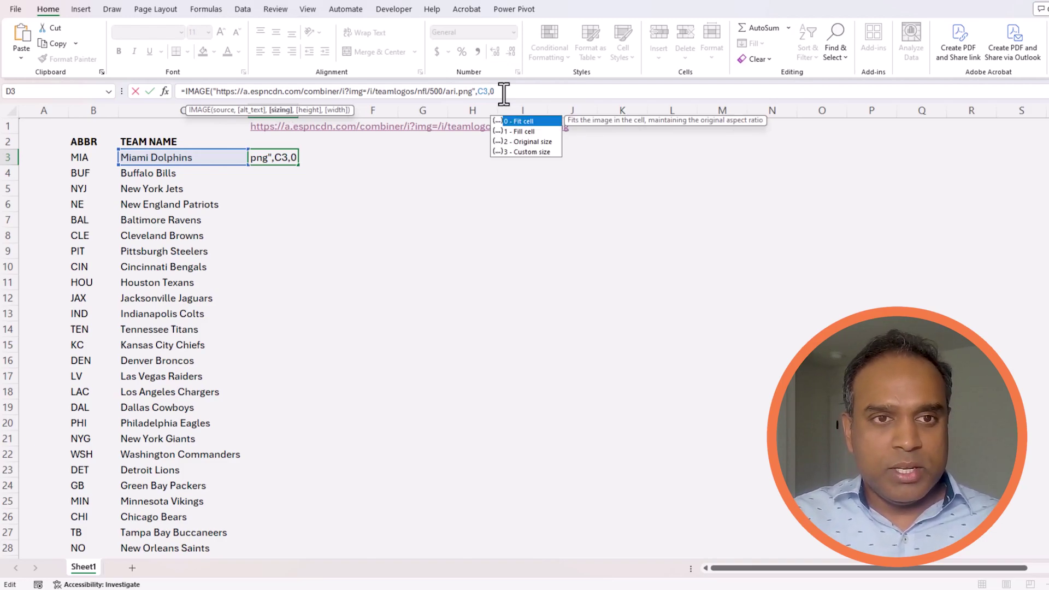
{"action": "type", "text": ")"}
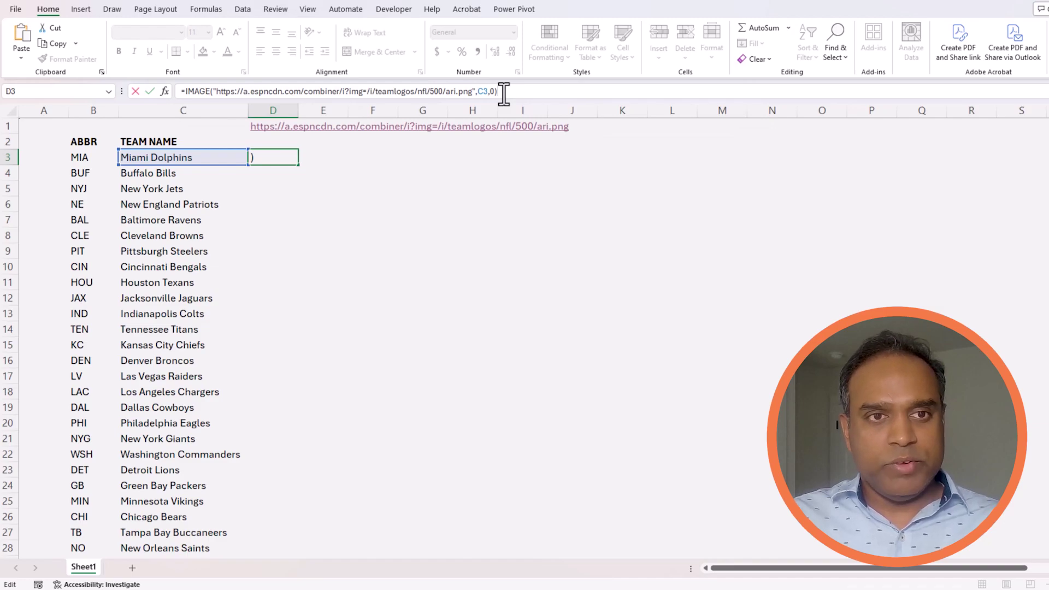
Replace the hard-coded 'ari' in D3's URL with "&B3&" and commit the formula.
{"action": "key", "text": "Left"}
{"action": "key", "text": "Left"}
{"action": "key", "text": "Left"}
{"action": "key", "text": "Left"}
{"action": "key", "text": "Left"}
{"action": "key", "text": "Left"}
{"action": "key", "text": "Left"}
{"action": "key", "text": "Left"}
{"action": "key", "text": "Left"}
{"action": "key", "text": "Left"}
{"action": "key", "text": "Left"}
{"action": "key", "text": "Left"}
{"action": "key", "text": "Left"}
{"action": "key", "text": "Left"}
{"action": "type", "text": "\""}
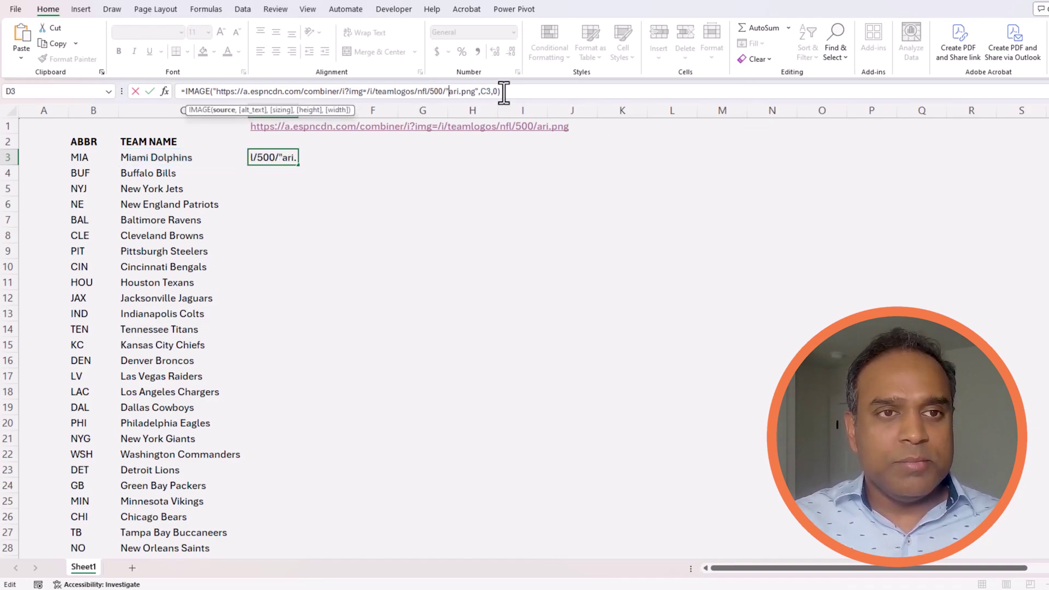
{"action": "left_click_drag", "start_coordinate": [451, 91], "coordinate": [460, 91]}
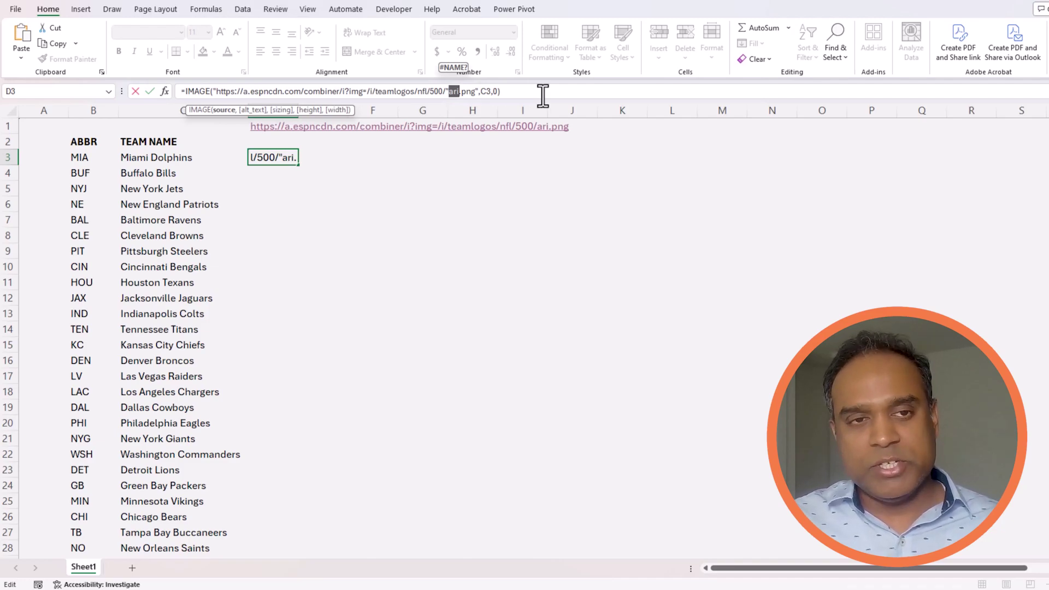
{"action": "key", "text": "Delete"}
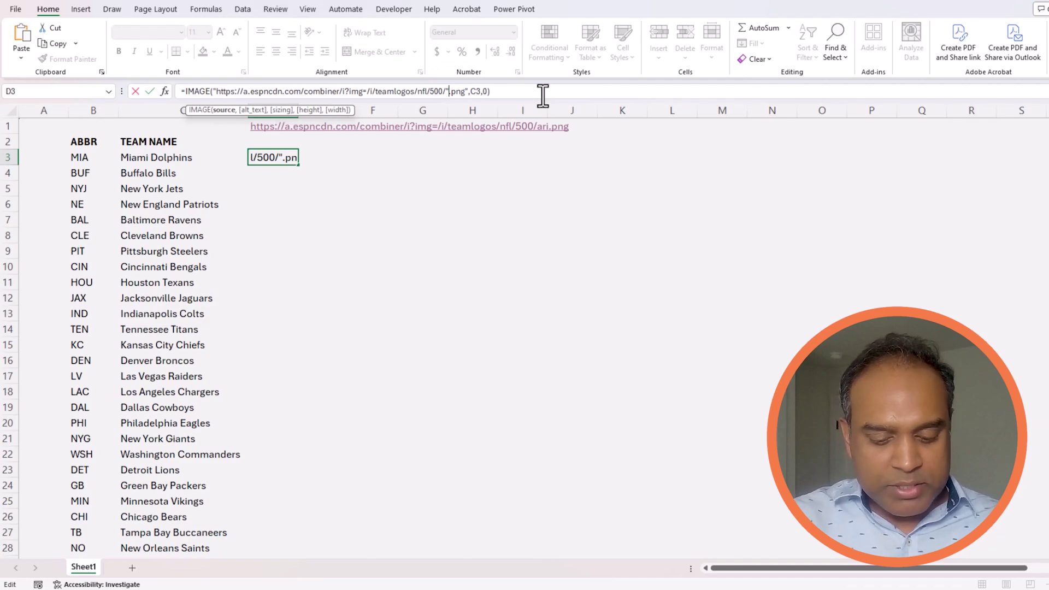
{"action": "type", "text": "&"}
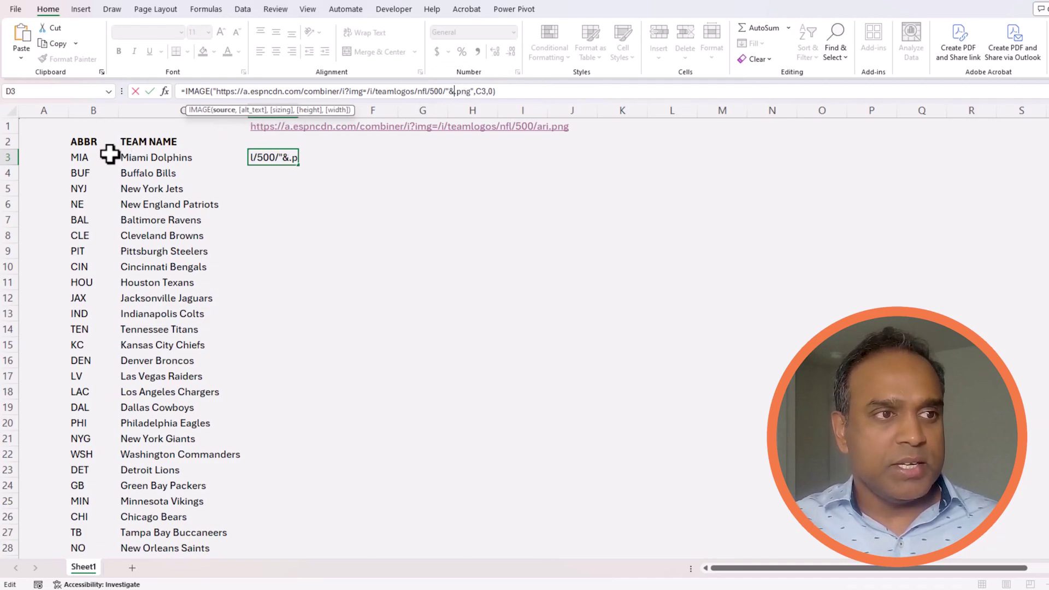
{"action": "left_click", "coordinate": [91, 158]}
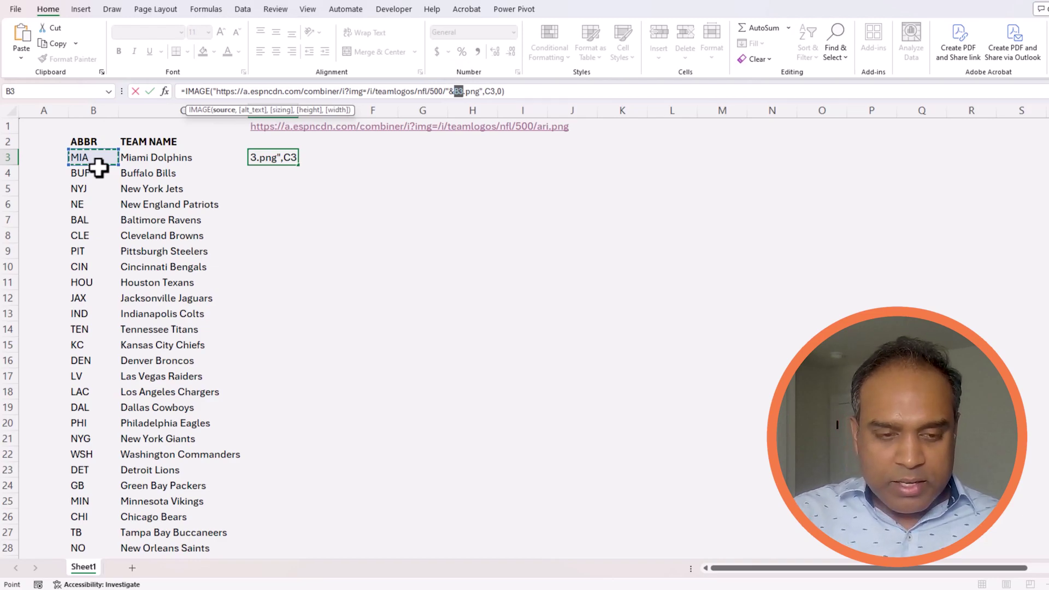
{"action": "type", "text": "&"}
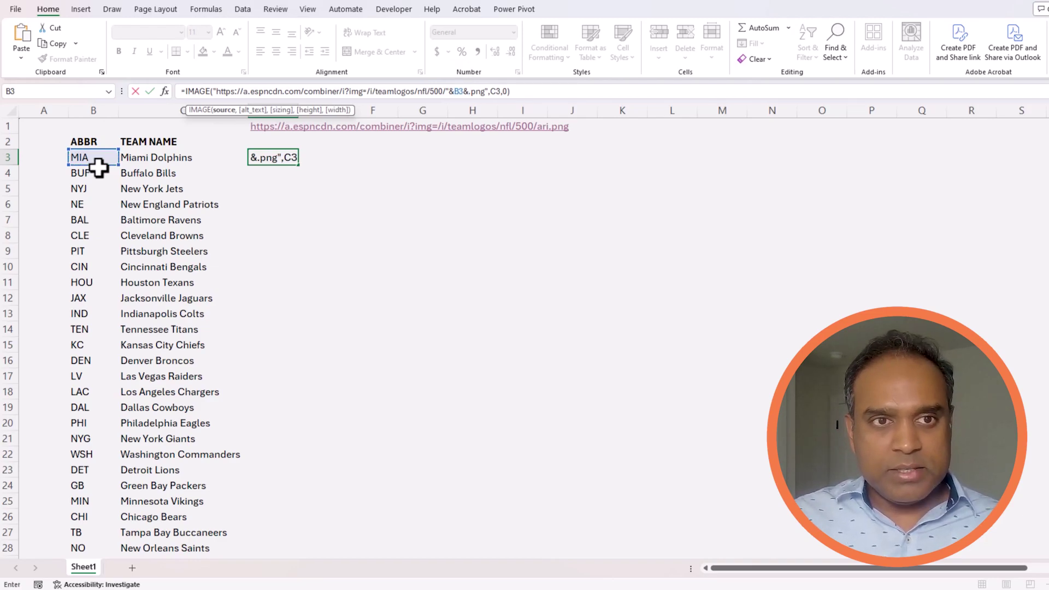
{"action": "type", "text": "\""}
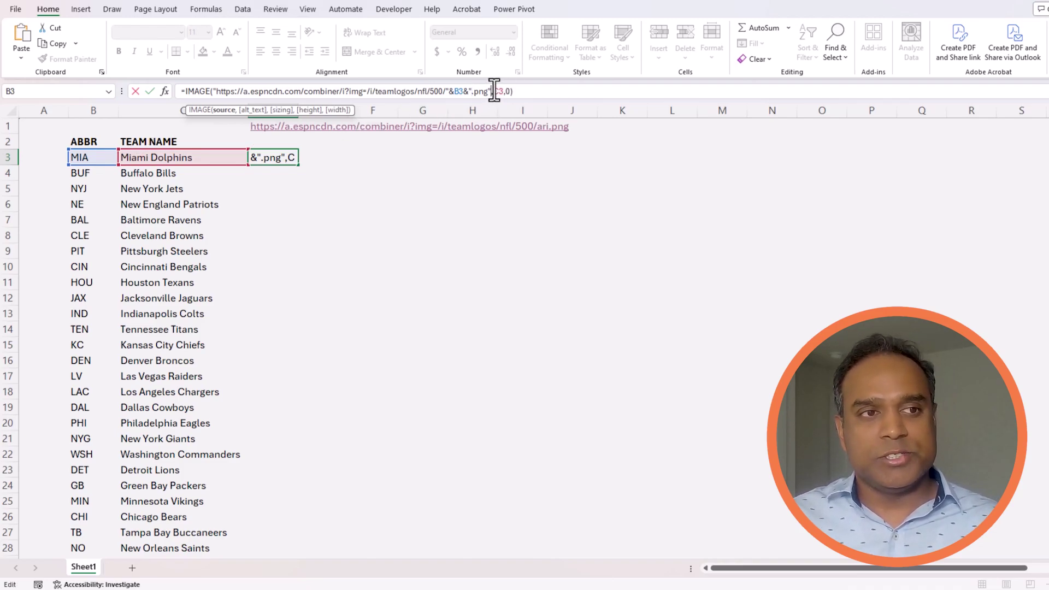
{"action": "left_click", "coordinate": [563, 91]}
{"action": "key", "text": "Return"}
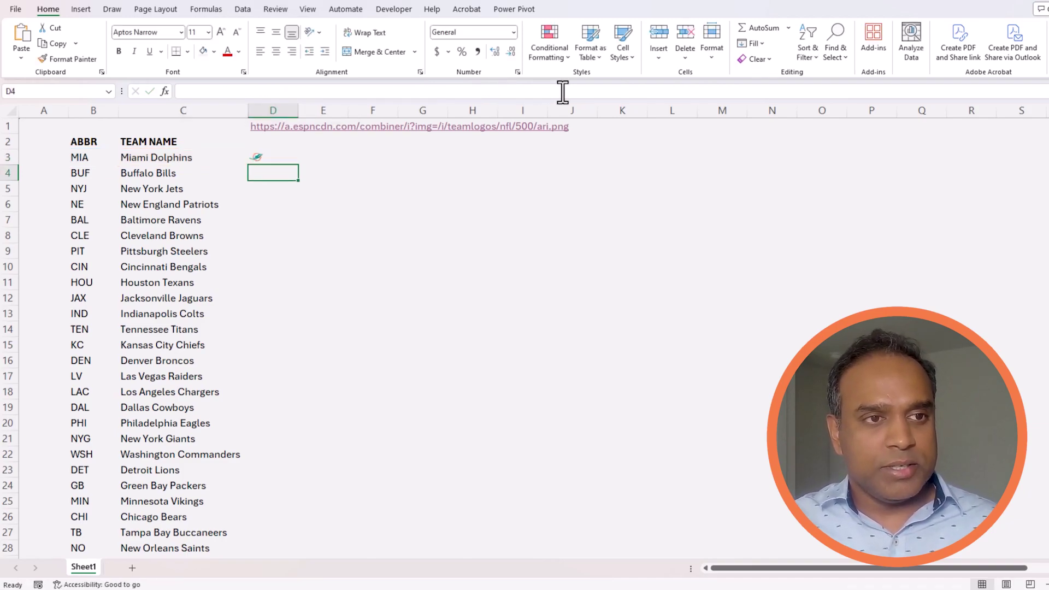
Select rows 3 to 35 and set their row height to 25.
{"action": "left_click", "coordinate": [289, 158]}
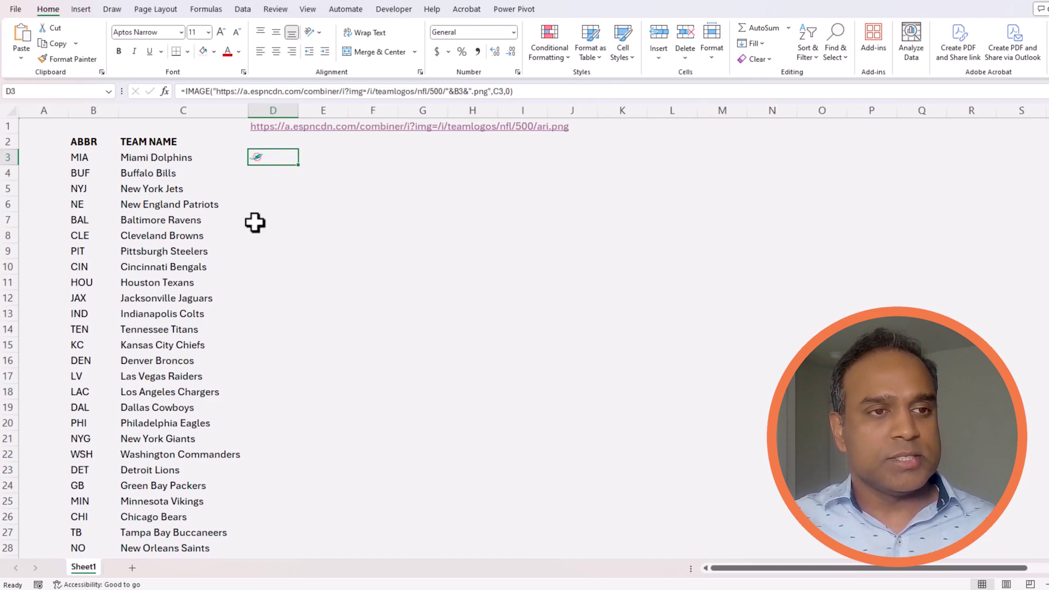
{"action": "scroll", "coordinate": [253, 223], "scroll_direction": "up", "scroll_amount": 3}
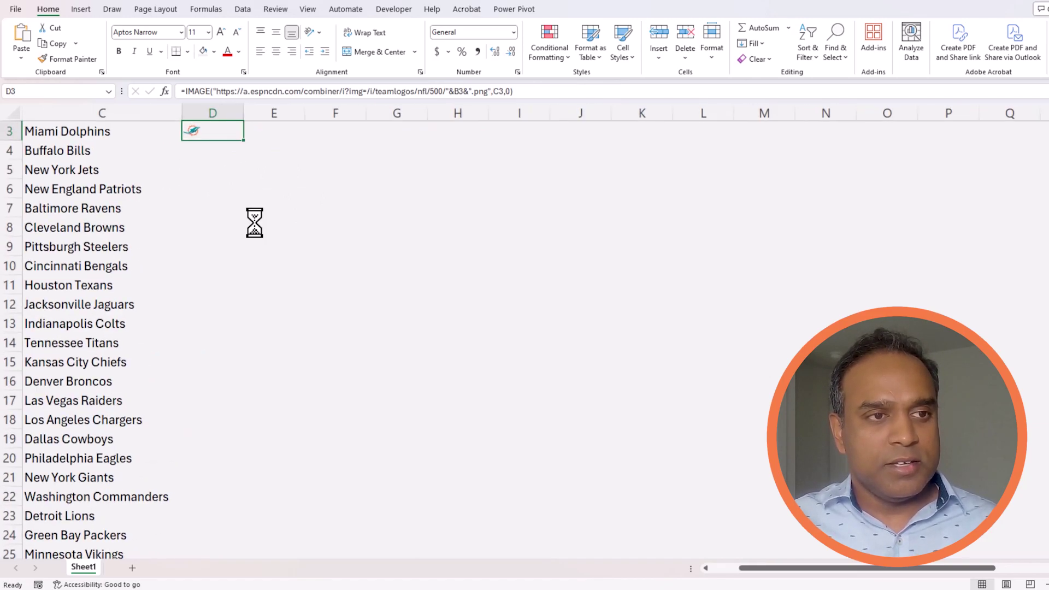
{"action": "left_click", "coordinate": [726, 569]}
{"action": "scroll", "coordinate": [527, 464], "scroll_direction": "up", "scroll_amount": 1}
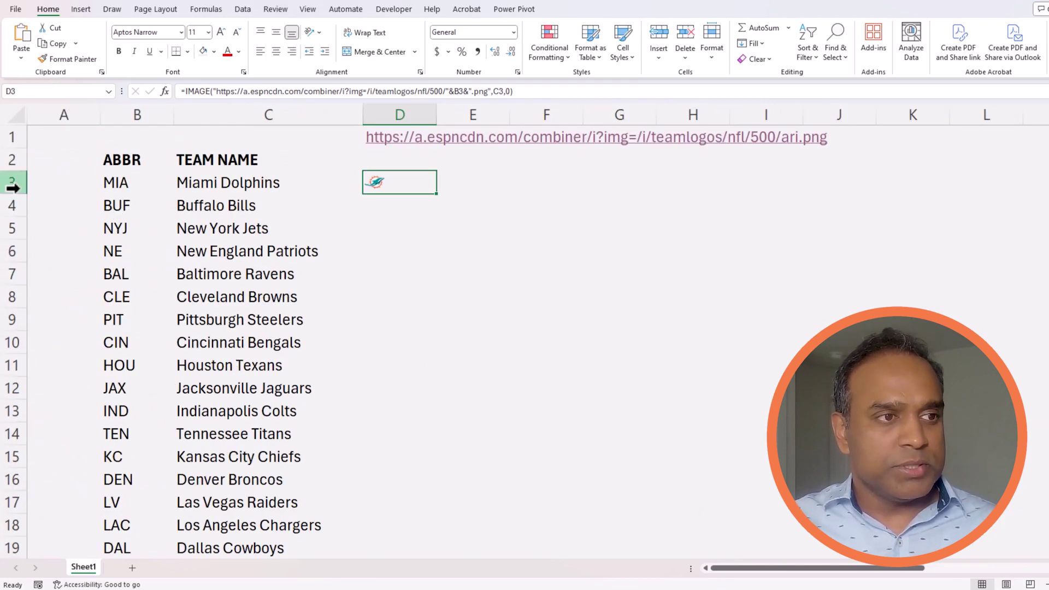
{"action": "left_click_drag", "start_coordinate": [12, 183], "coordinate": [18, 316]}
{"action": "scroll", "coordinate": [10, 301], "scroll_direction": "down", "scroll_amount": 11}
{"action": "left_click", "coordinate": [11, 159], "text": "shift"}
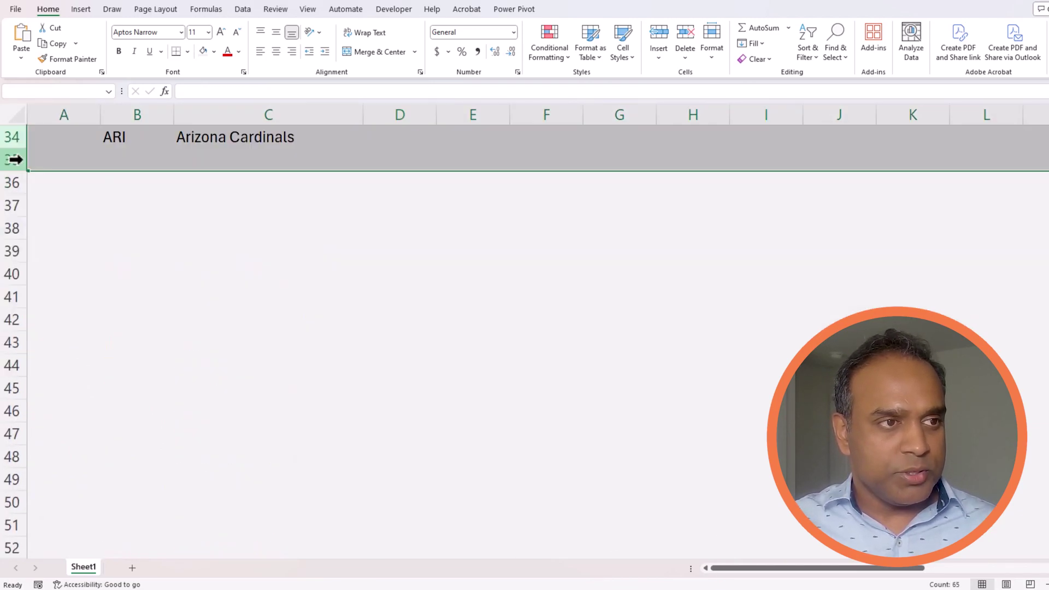
{"action": "right_click", "coordinate": [11, 159]}
{"action": "left_click", "coordinate": [110, 353]}
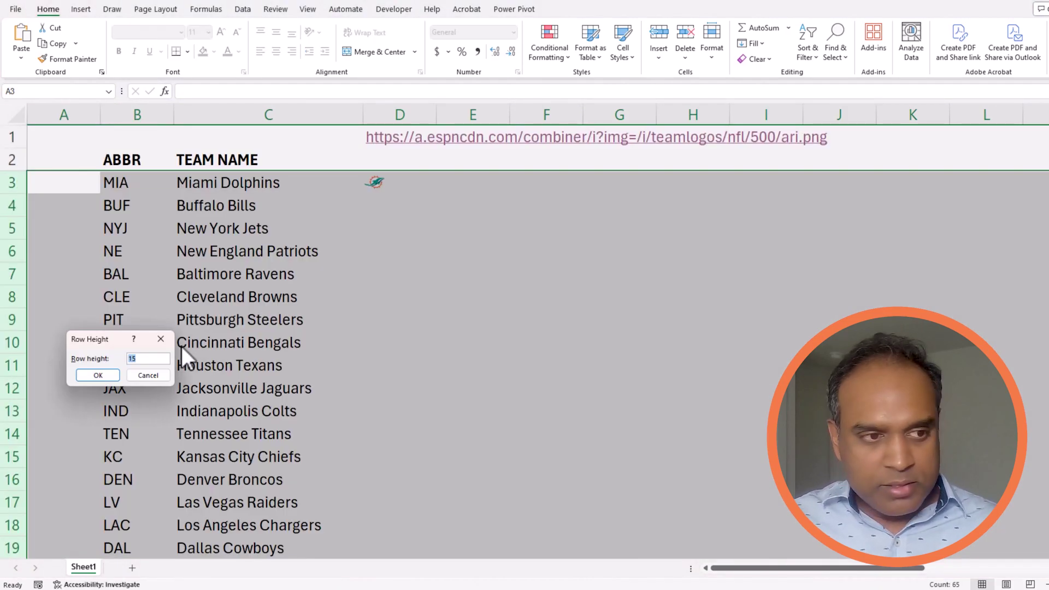
{"action": "type", "text": "25"}
{"action": "key", "text": "Return"}
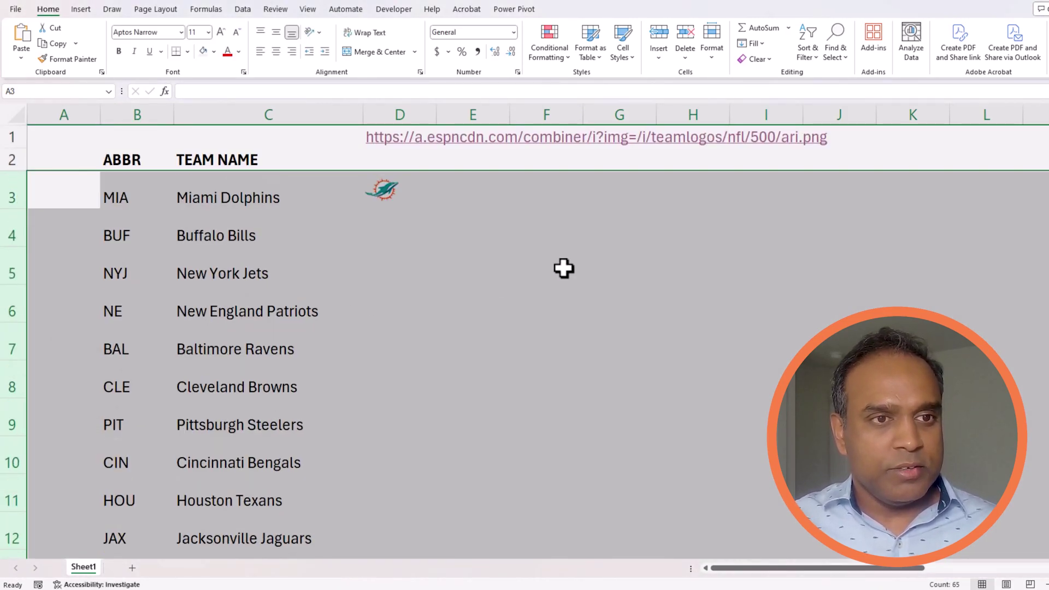
{"action": "left_click", "coordinate": [563, 268]}
{"action": "left_click", "coordinate": [405, 195]}
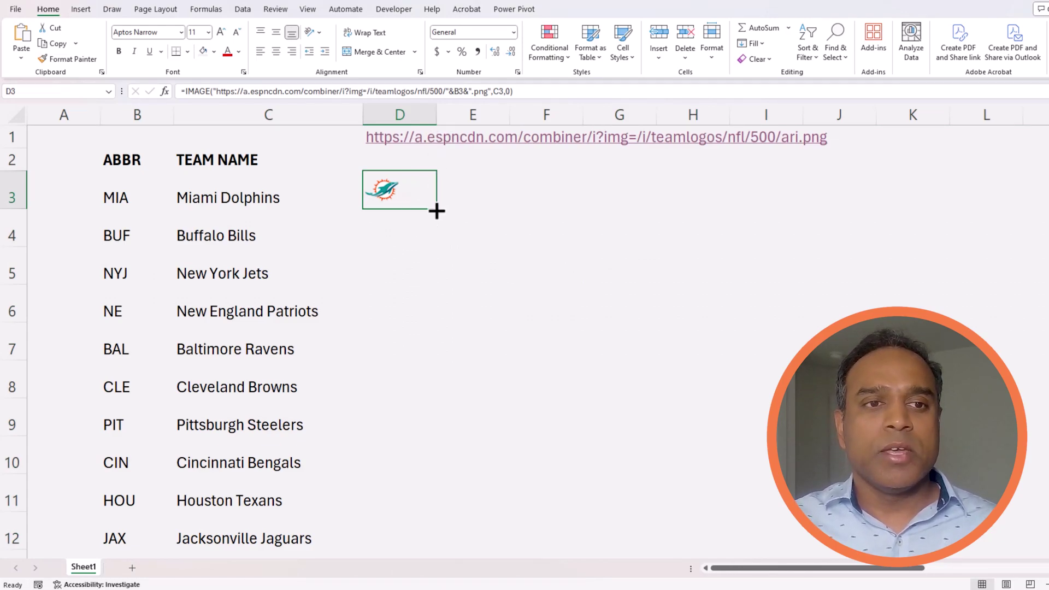
Fill D3's IMAGE formula down to D8, then on down to D34.
{"action": "left_click_drag", "start_coordinate": [436, 210], "coordinate": [433, 398]}
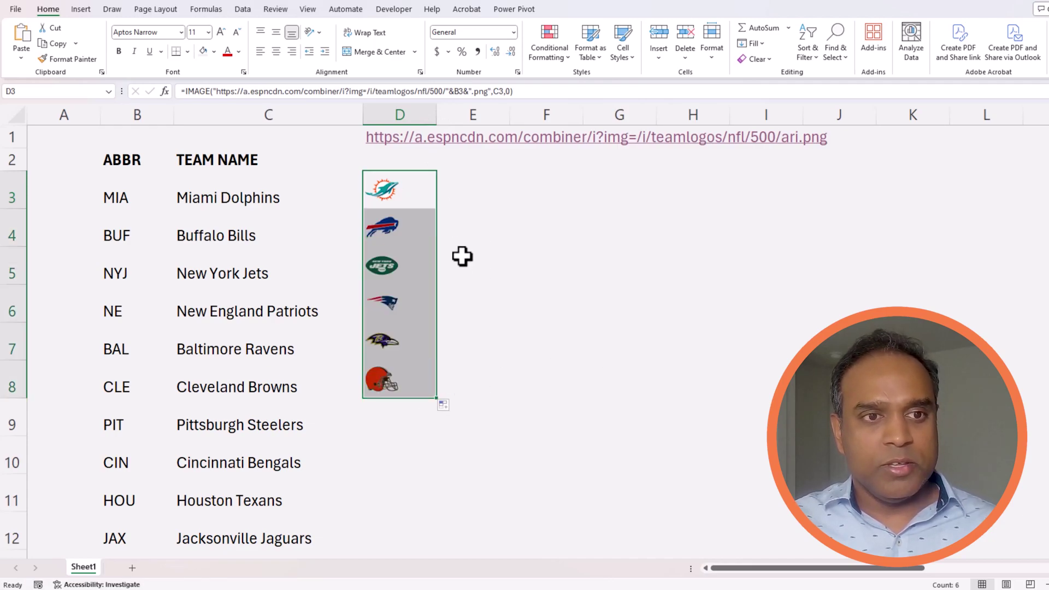
{"action": "left_click", "coordinate": [427, 382]}
{"action": "scroll", "coordinate": [443, 220], "scroll_direction": "down", "scroll_amount": 3}
{"action": "scroll", "coordinate": [435, 210], "scroll_direction": "up", "scroll_amount": 2}
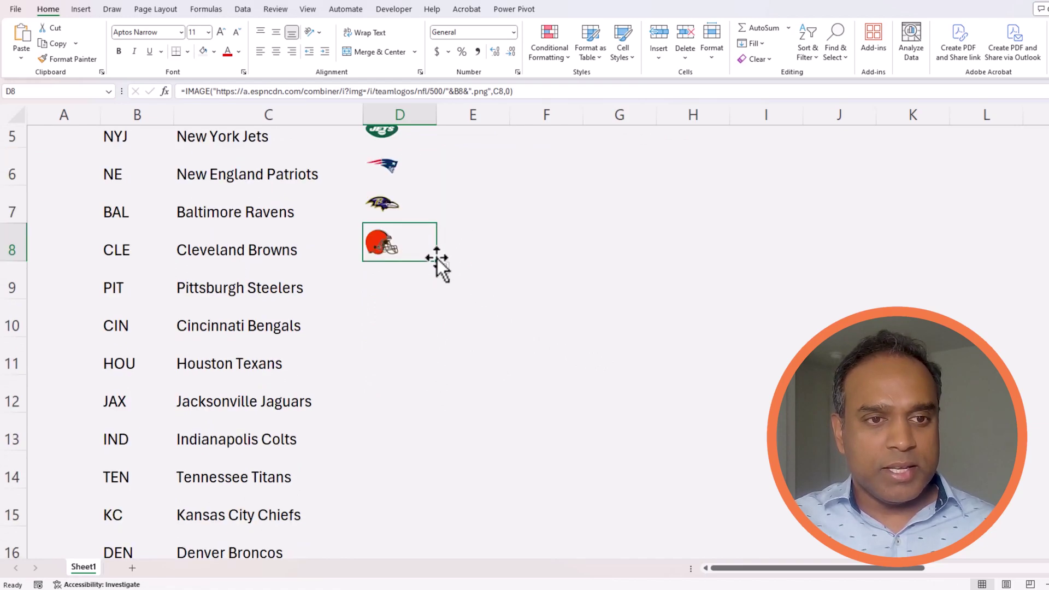
{"action": "left_click_drag", "start_coordinate": [435, 262], "coordinate": [409, 492]}
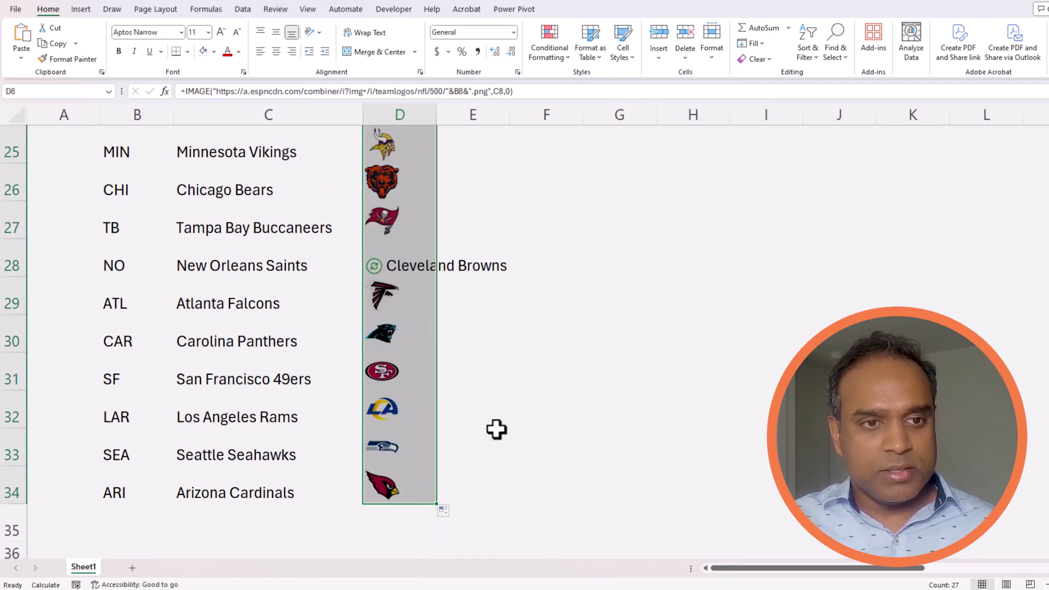
{"action": "scroll", "coordinate": [497, 428], "scroll_direction": "up", "scroll_amount": 2}
{"action": "scroll", "coordinate": [492, 425], "scroll_direction": "down", "scroll_amount": 2}
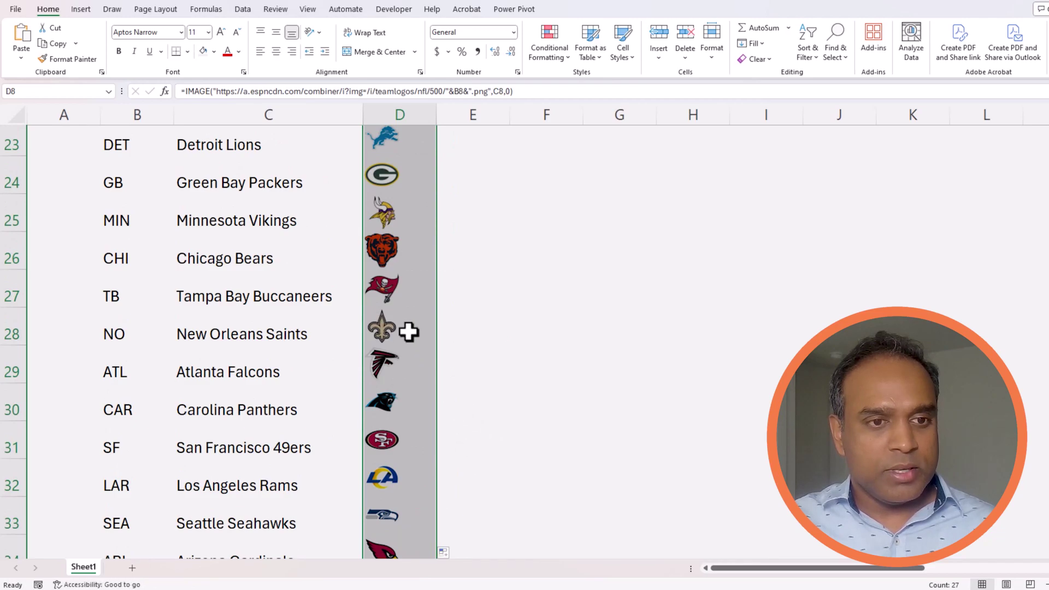
{"action": "scroll", "coordinate": [409, 332], "scroll_direction": "up", "scroll_amount": 7}
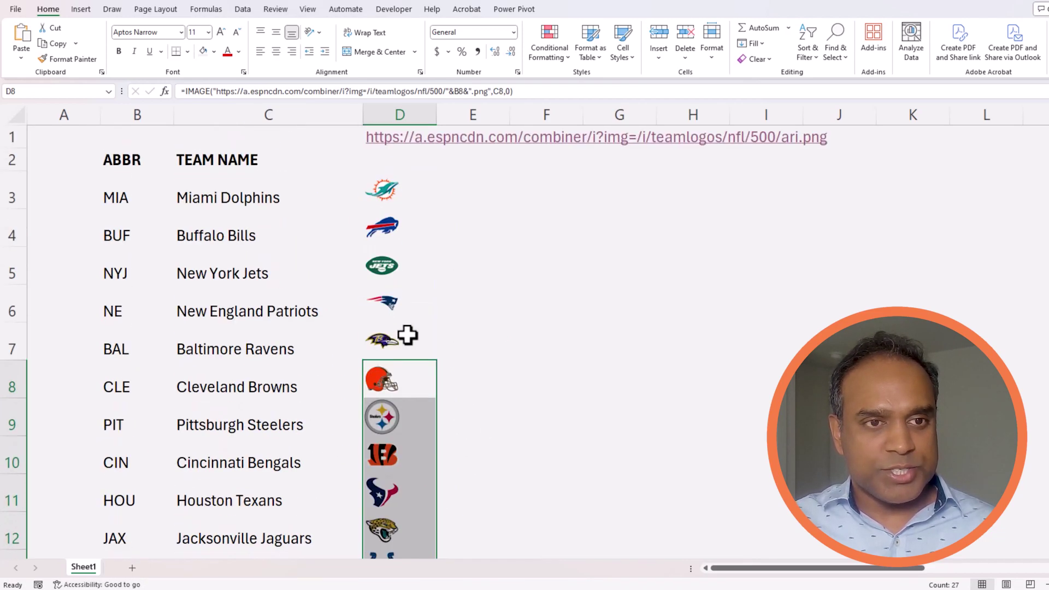
{"action": "left_click", "coordinate": [399, 196]}
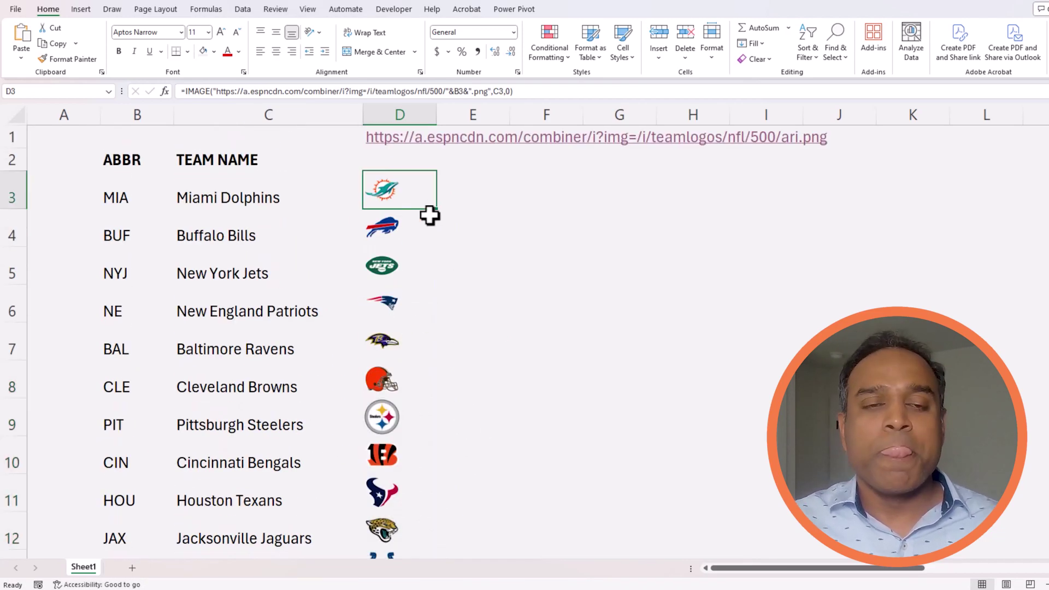
Enter the column header IMAGE in D2.
{"action": "key", "text": "Up"}
{"action": "key", "text": "Up"}
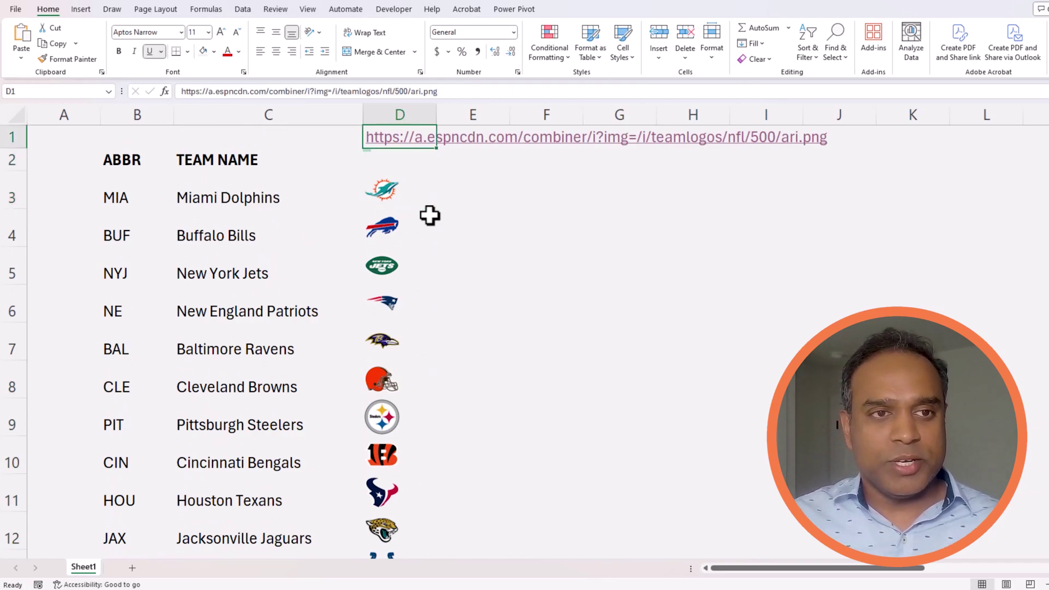
{"action": "left_click_drag", "start_coordinate": [421, 186], "coordinate": [408, 527]}
{"action": "left_click", "coordinate": [392, 161]}
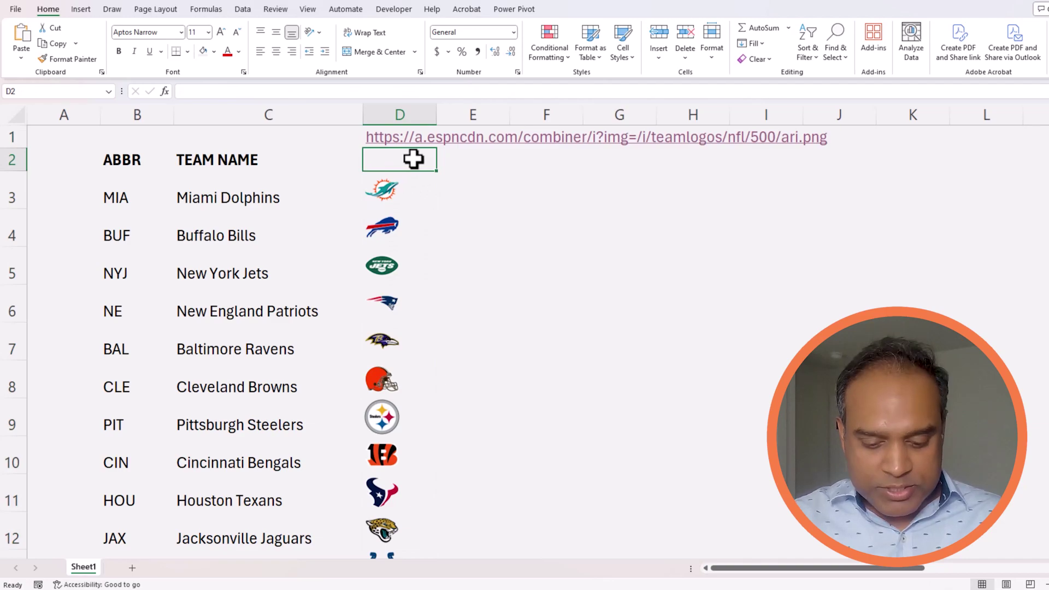
{"action": "type", "text": "IMAGE"}
{"action": "key", "text": "Return"}
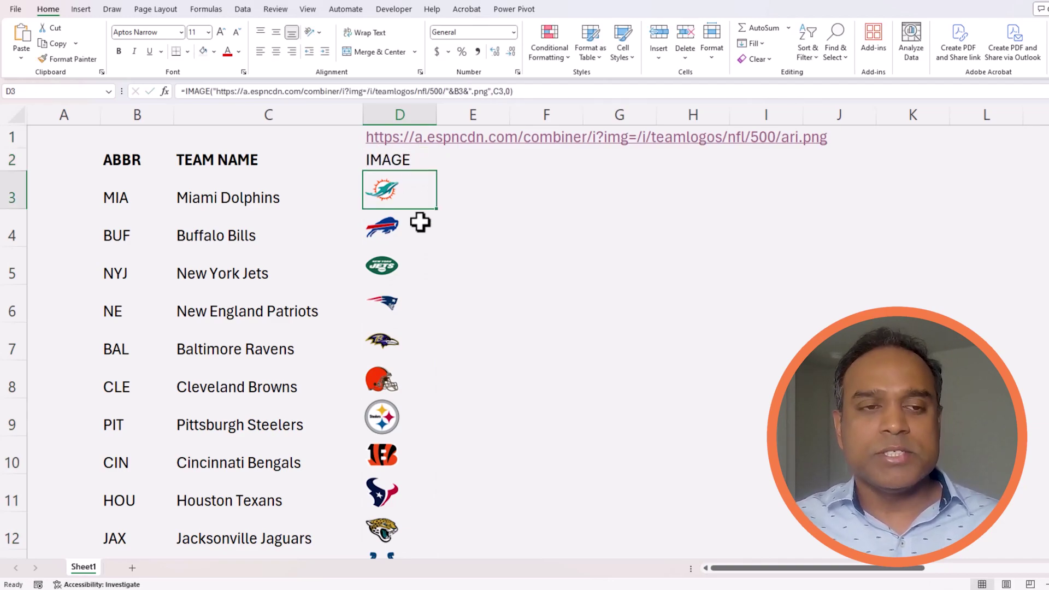
Select D3:D34 and name the range LOGOS in the Name Box.
{"action": "scroll", "coordinate": [418, 225], "scroll_direction": "down", "scroll_amount": 6}
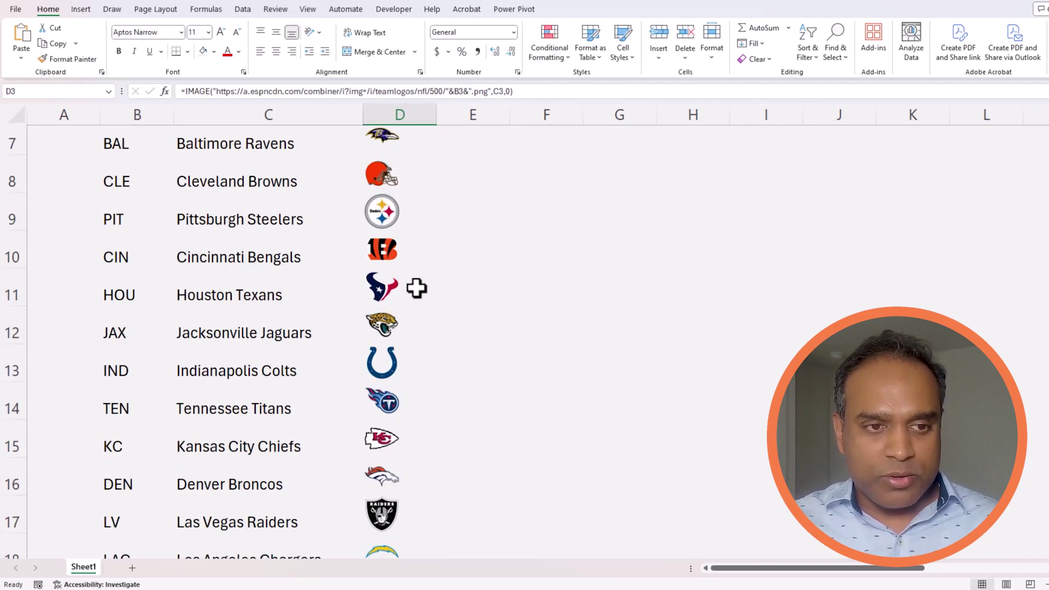
{"action": "scroll", "coordinate": [422, 323], "scroll_direction": "down", "scroll_amount": 4}
{"action": "left_click", "coordinate": [396, 343], "text": "shift"}
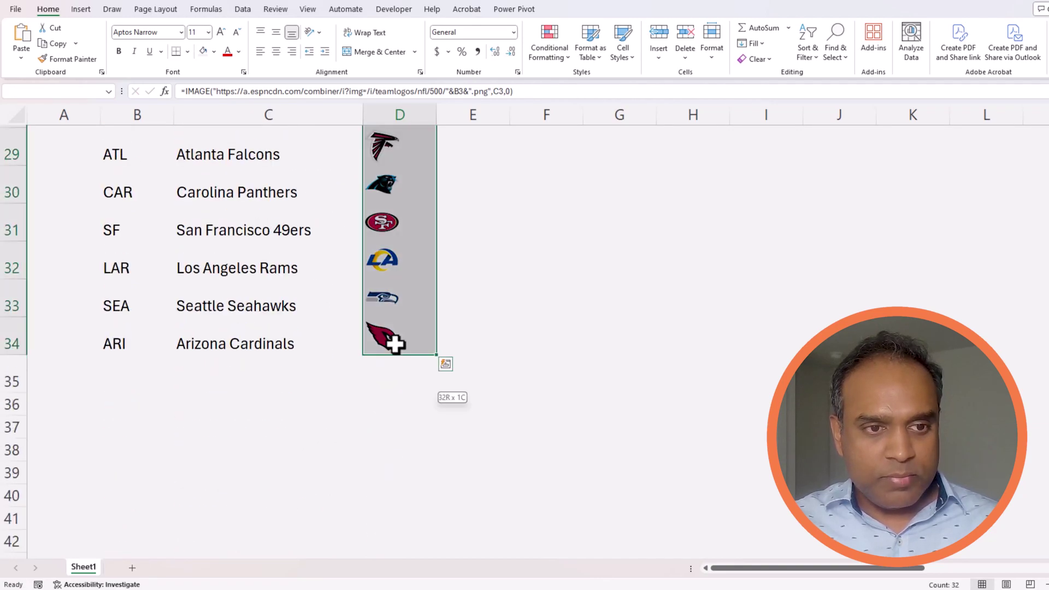
{"action": "left_click", "coordinate": [96, 92]}
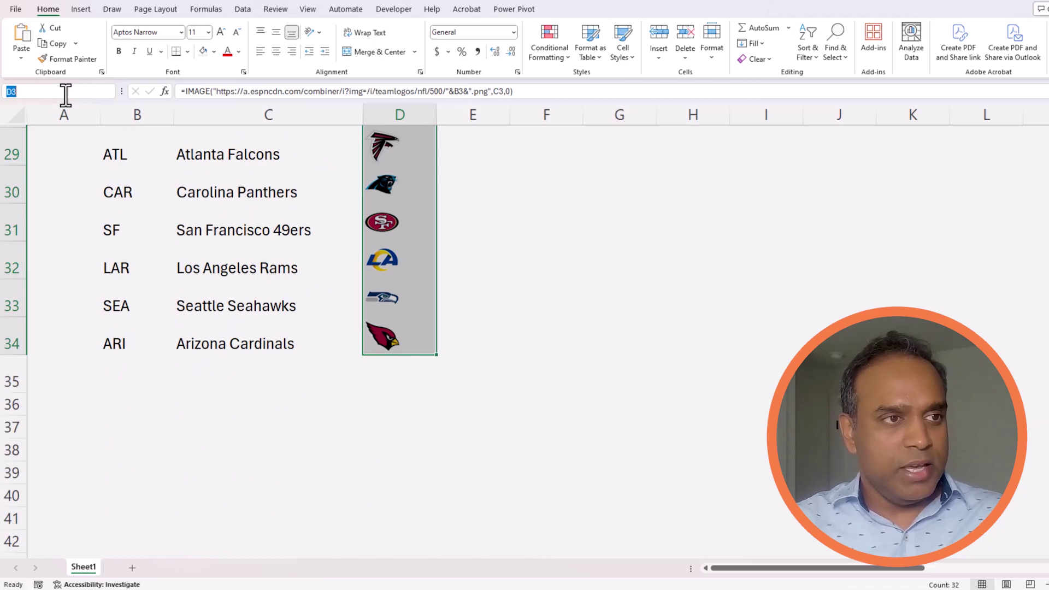
{"action": "type", "text": "LOGOS"}
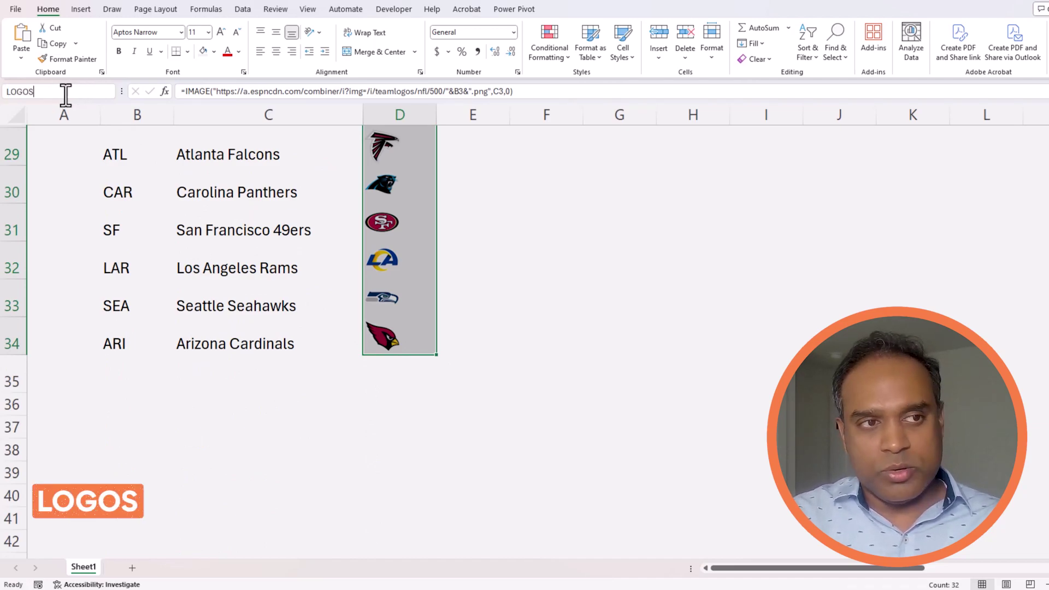
{"action": "key", "text": "Return"}
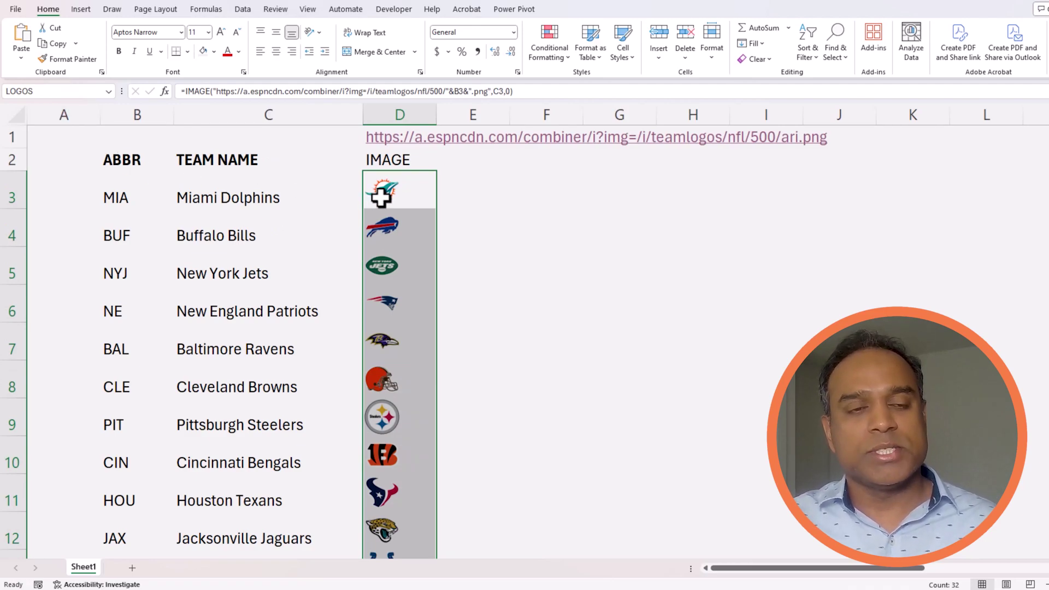
{"action": "left_click", "coordinate": [209, 9]}
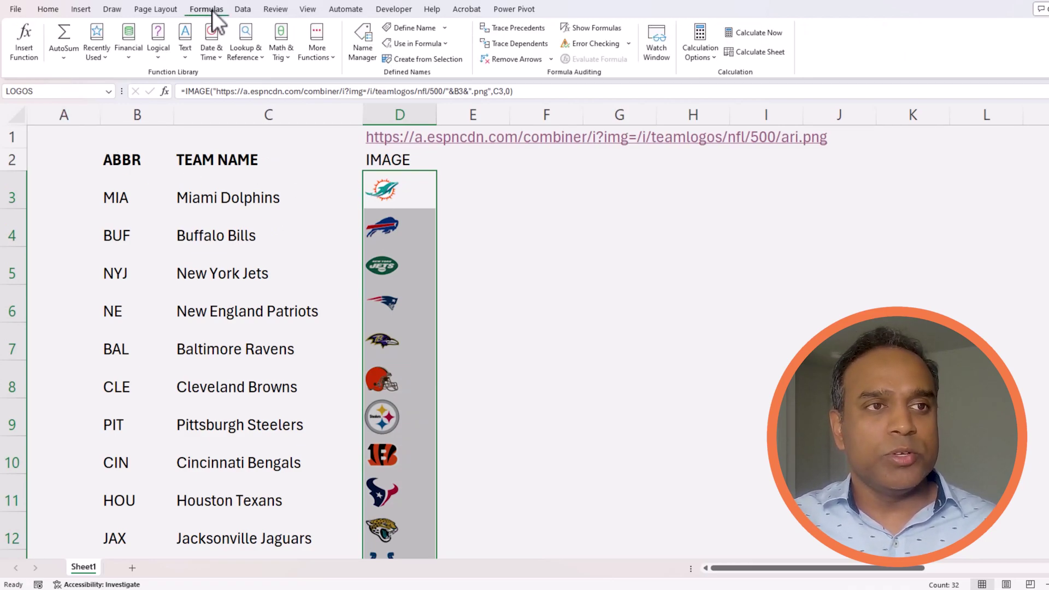
{"action": "left_click", "coordinate": [363, 44]}
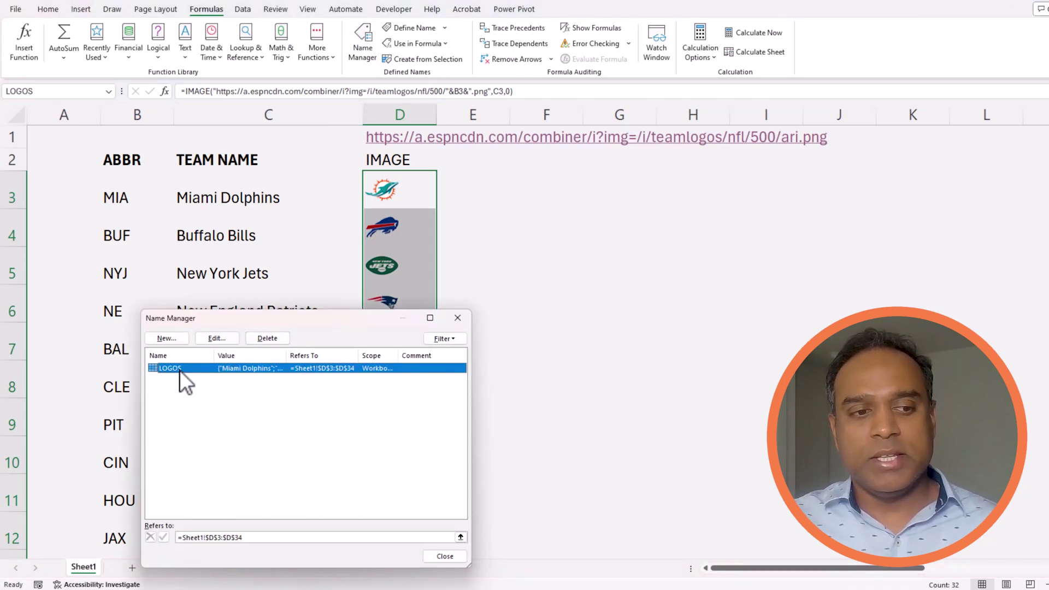
{"action": "left_click", "coordinate": [248, 537]}
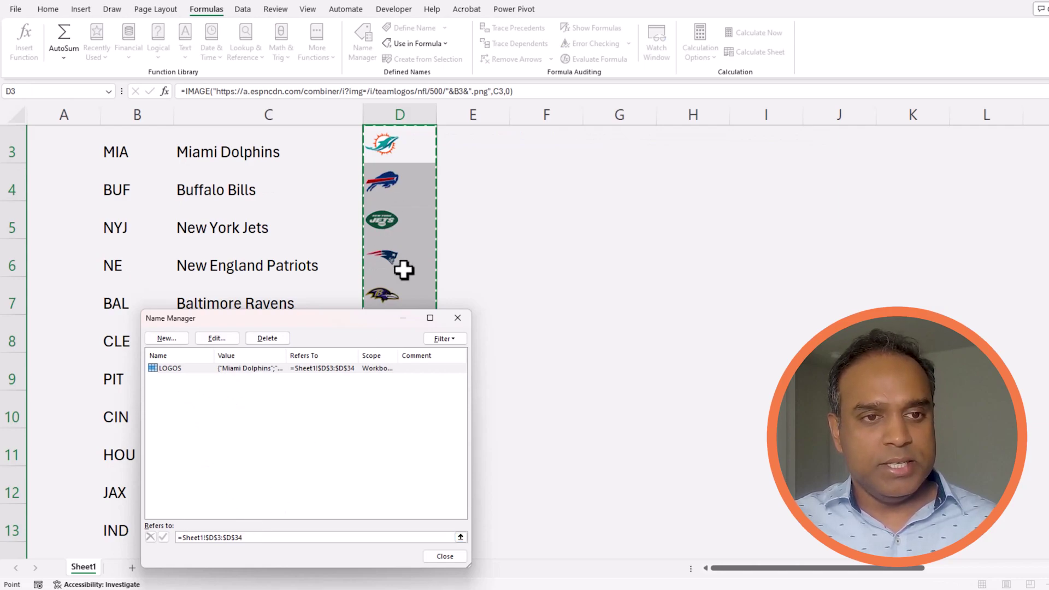
{"action": "scroll", "coordinate": [501, 295], "scroll_direction": "down", "scroll_amount": 10}
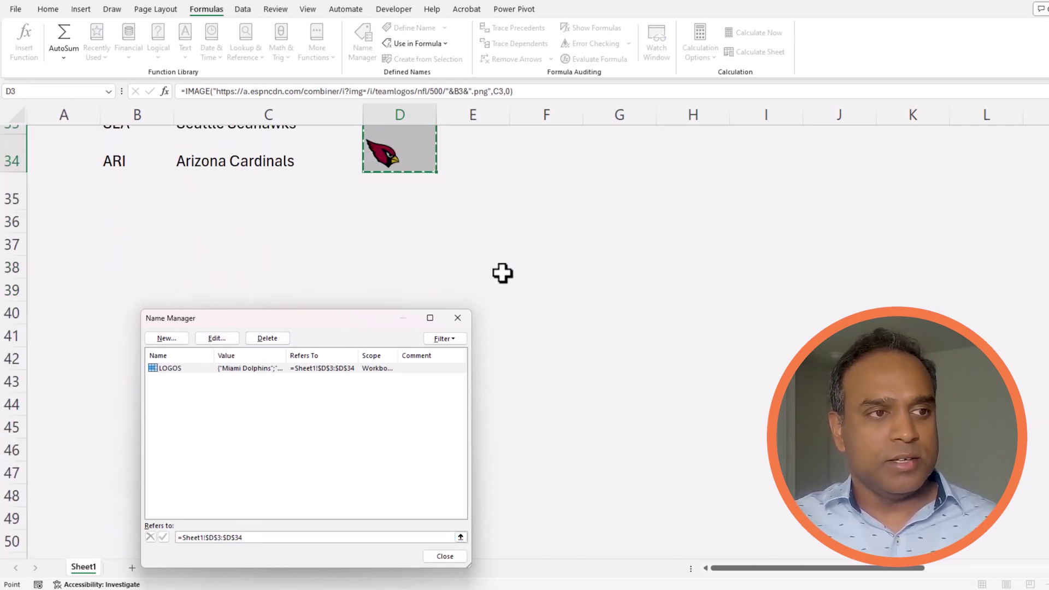
{"action": "scroll", "coordinate": [287, 402], "scroll_direction": "up", "scroll_amount": 6}
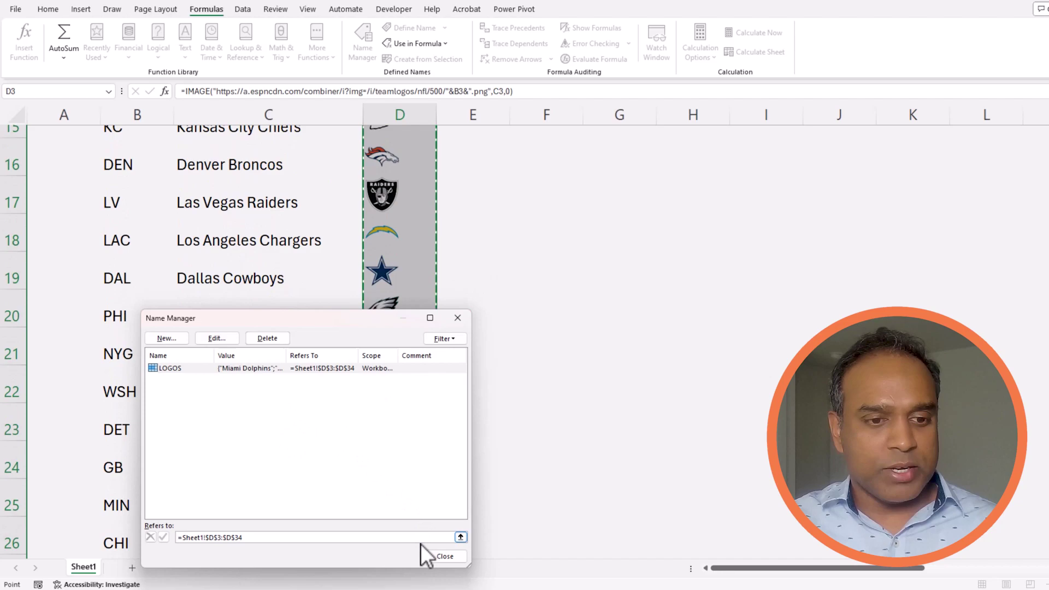
{"action": "left_click", "coordinate": [443, 556]}
{"action": "scroll", "coordinate": [470, 541], "scroll_direction": "up", "scroll_amount": 5}
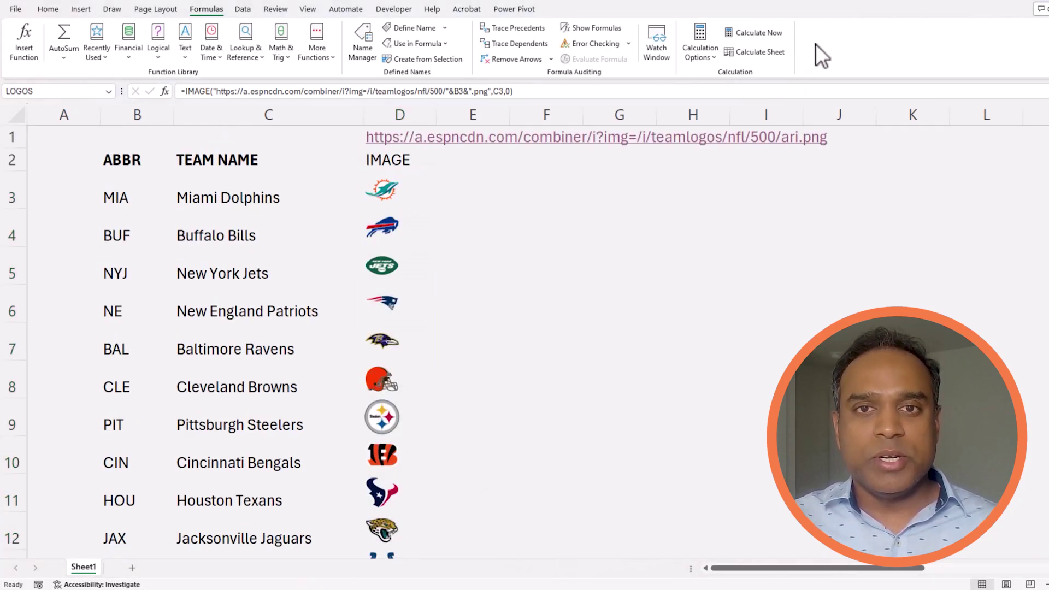
Apply All Borders to cell F3.
{"action": "left_click", "coordinate": [574, 194]}
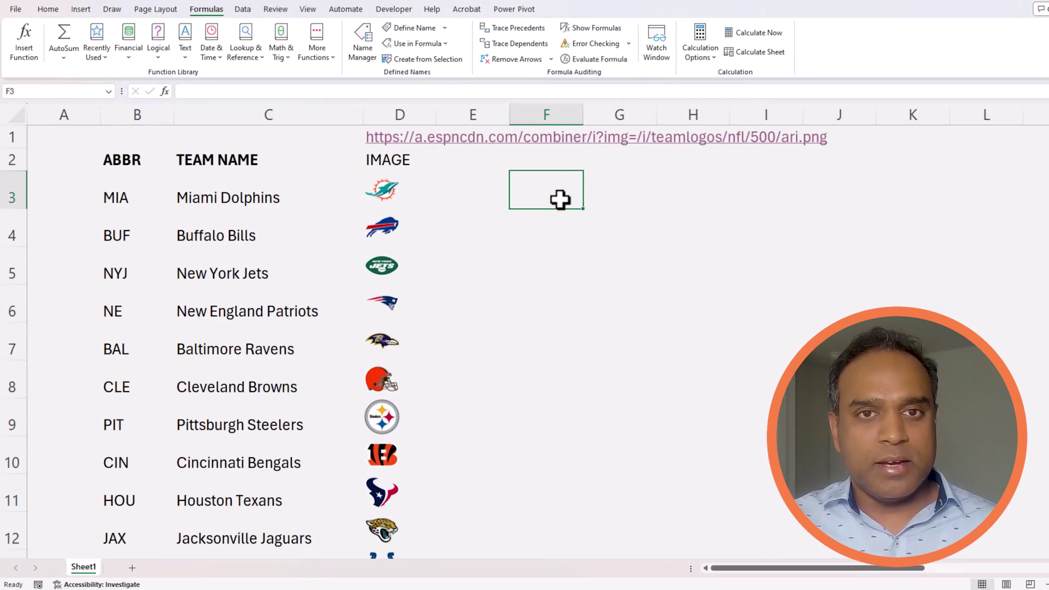
{"action": "left_click", "coordinate": [48, 9]}
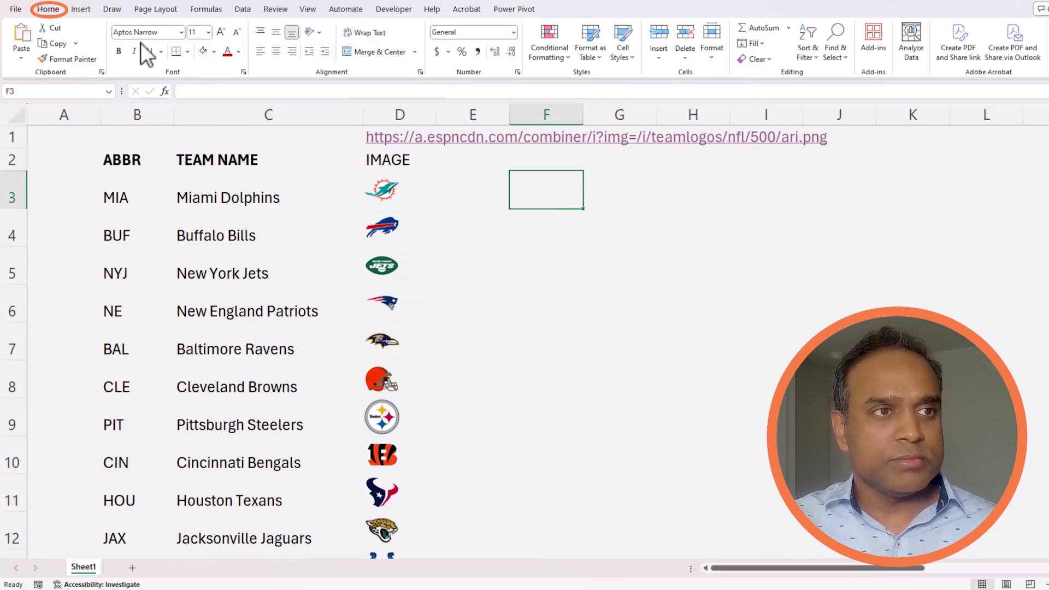
{"action": "left_click", "coordinate": [187, 52]}
{"action": "left_click", "coordinate": [203, 171]}
{"action": "left_click", "coordinate": [546, 267]}
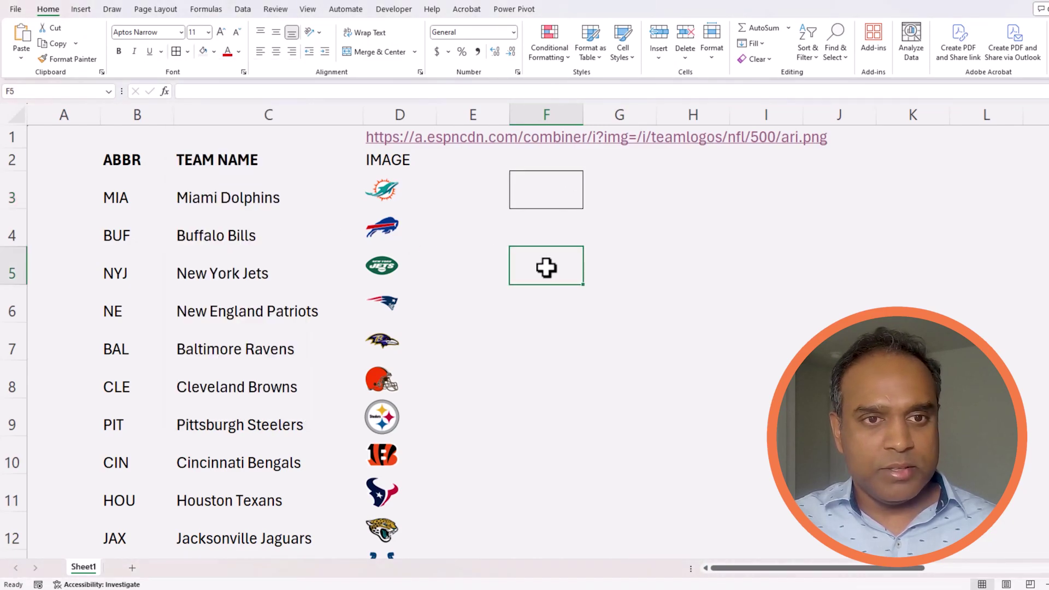
{"action": "left_click", "coordinate": [562, 204]}
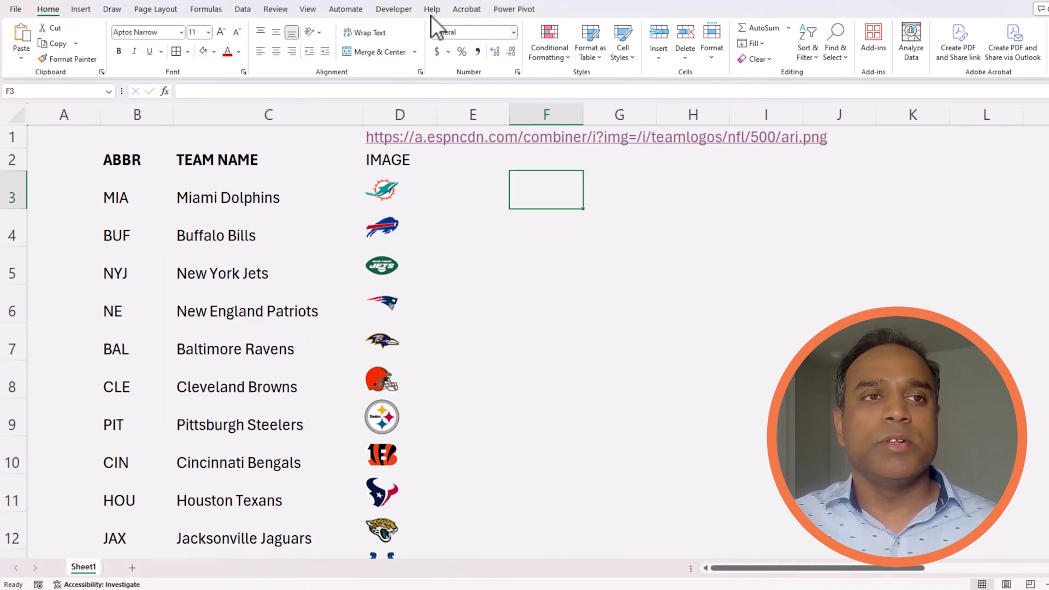
Set F3's Data Validation to List with source =LOGOS pasted from the names list.
{"action": "left_click", "coordinate": [243, 9]}
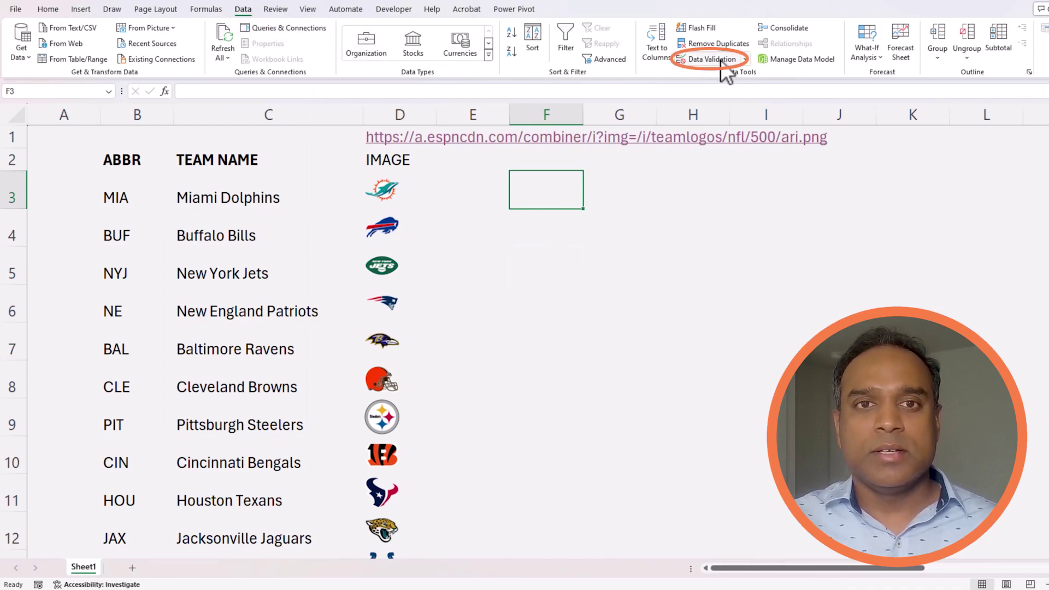
{"action": "left_click", "coordinate": [711, 59]}
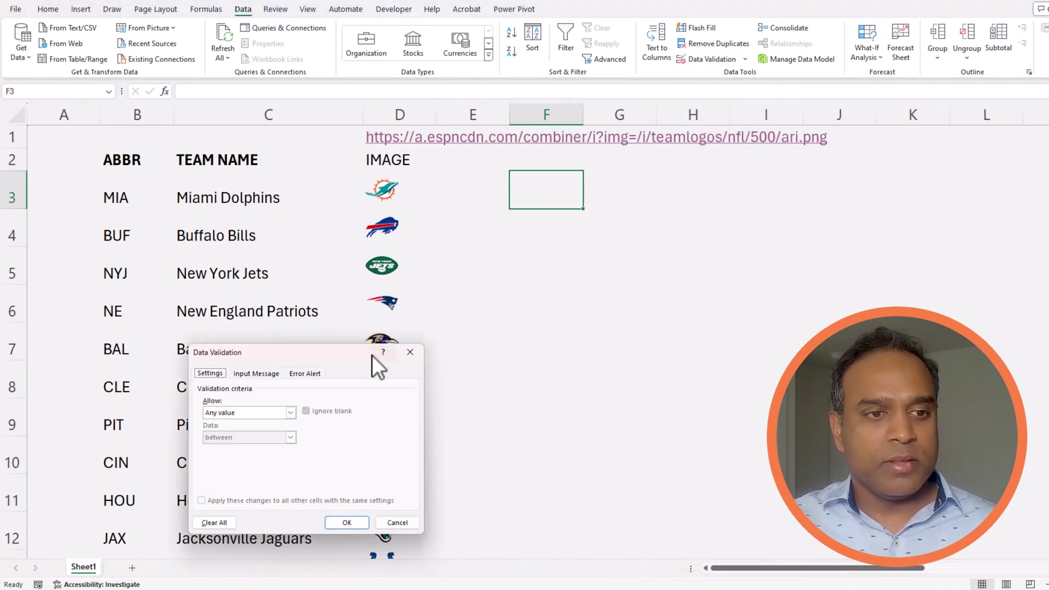
{"action": "left_click_drag", "start_coordinate": [372, 355], "coordinate": [691, 251]}
{"action": "left_click", "coordinate": [610, 308]}
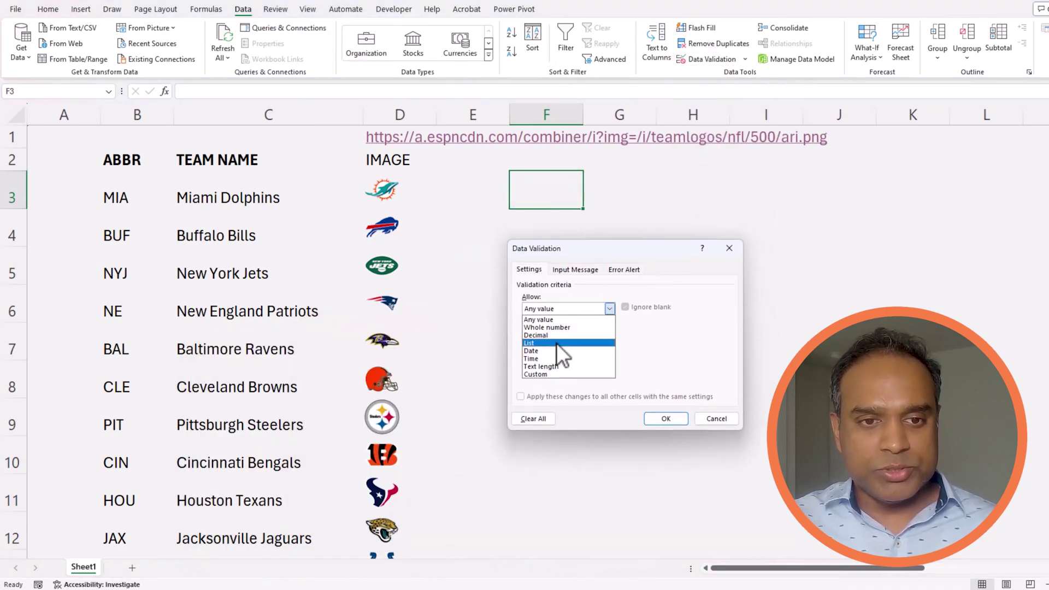
{"action": "left_click", "coordinate": [554, 346]}
{"action": "left_click", "coordinate": [549, 358]}
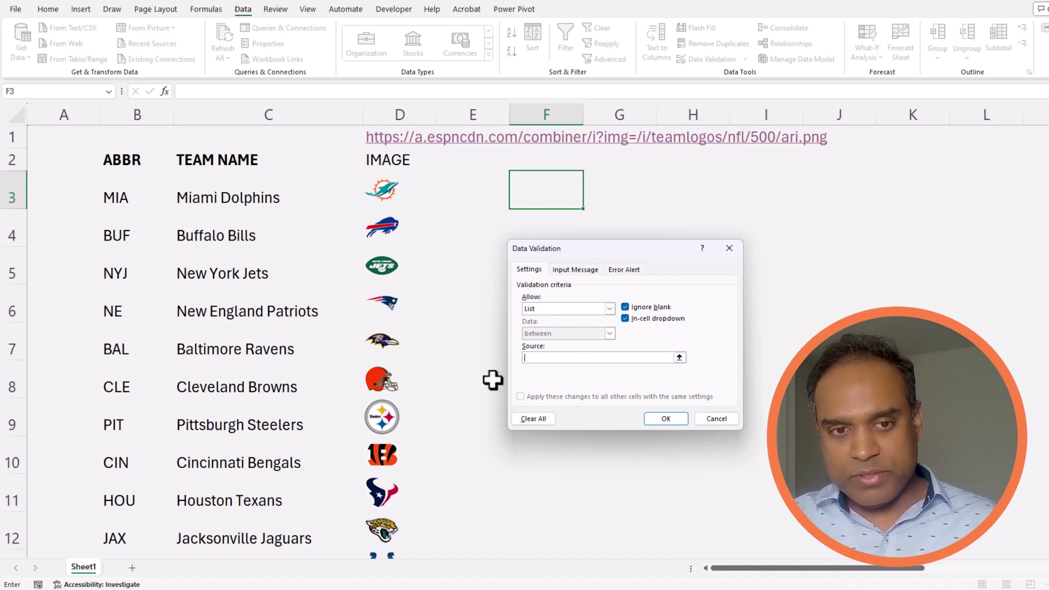
{"action": "key", "text": "F3"}
{"action": "left_click_drag", "start_coordinate": [306, 386], "coordinate": [739, 283]}
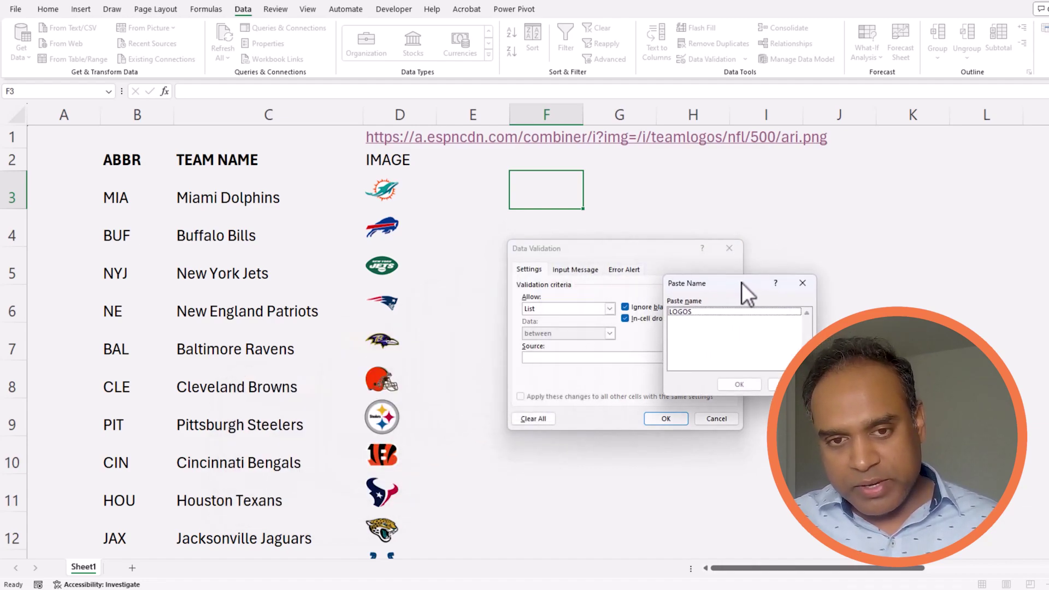
{"action": "double_click", "coordinate": [696, 311]}
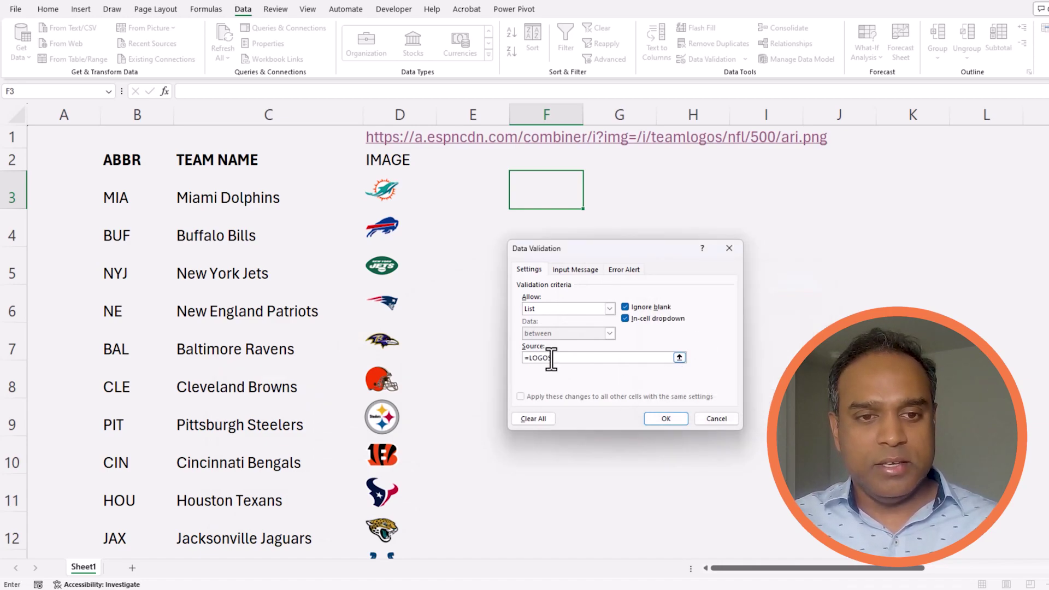
{"action": "left_click", "coordinate": [671, 419]}
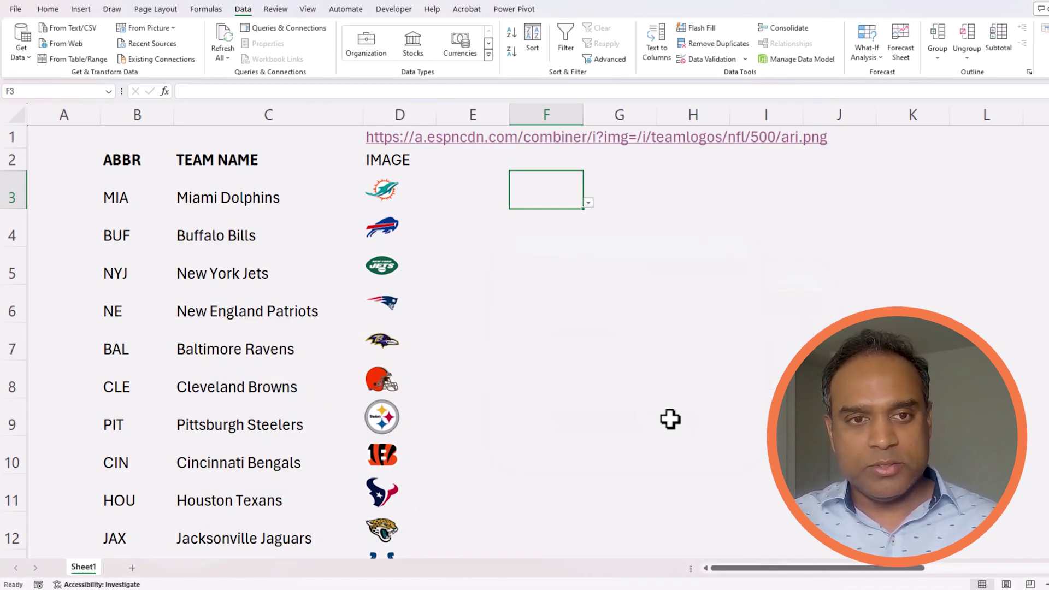
{"action": "left_click", "coordinate": [588, 204]}
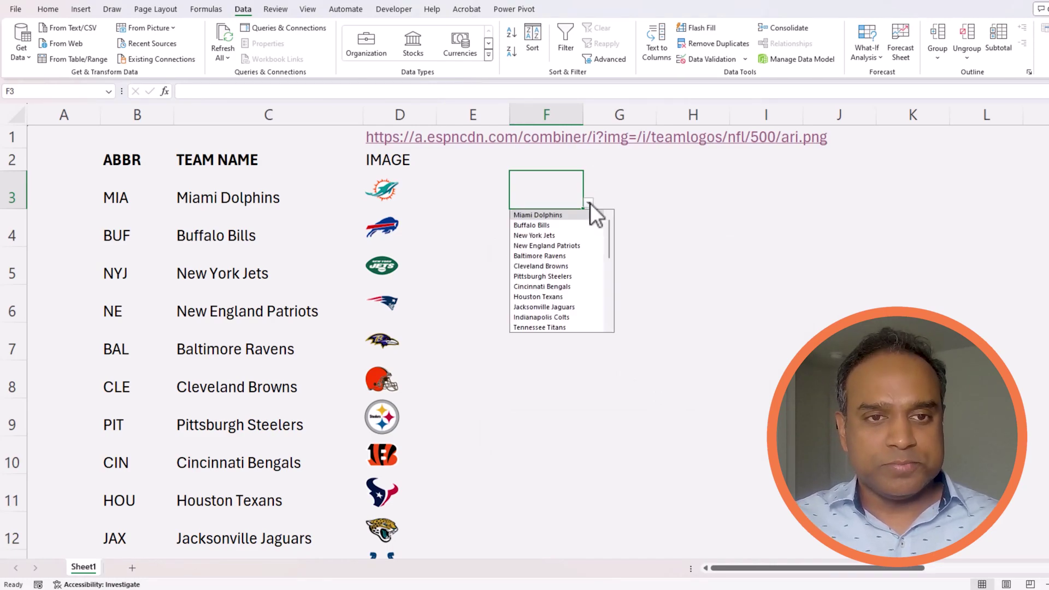
{"action": "left_click", "coordinate": [558, 225]}
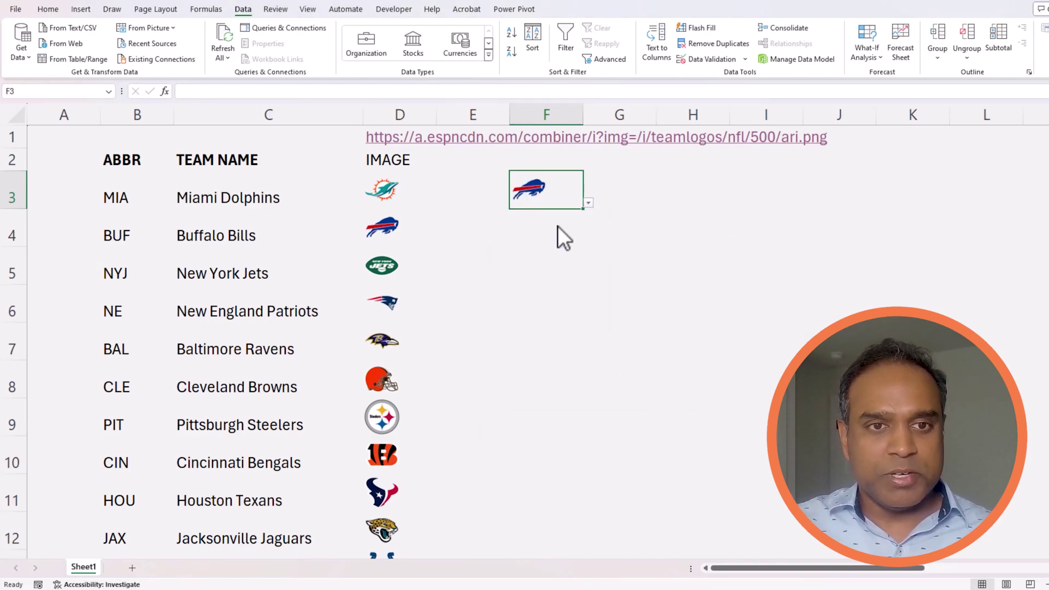
{"action": "left_click", "coordinate": [588, 203]}
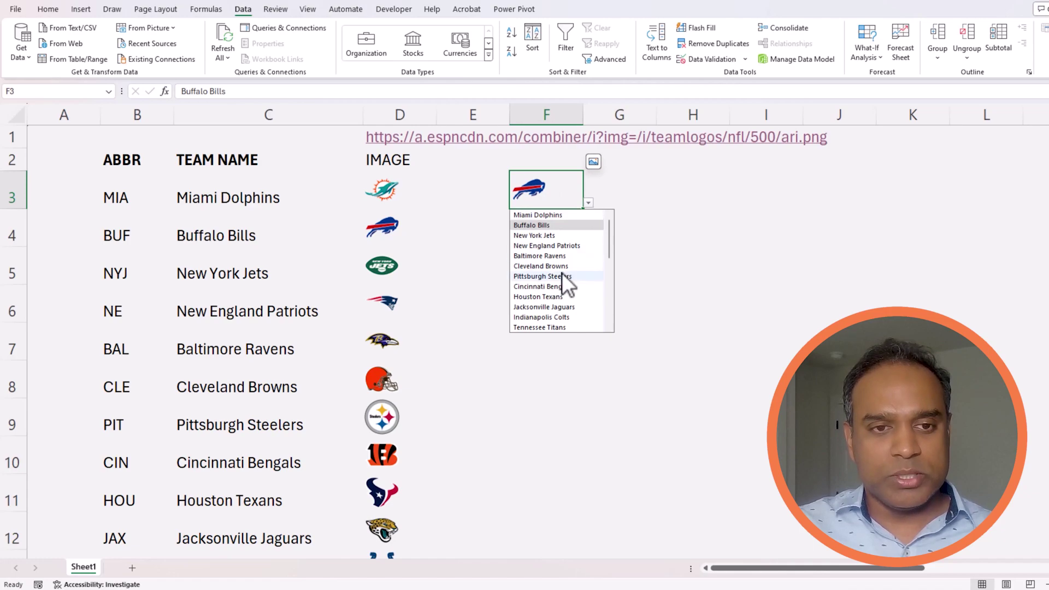
{"action": "left_click", "coordinate": [562, 275]}
{"action": "left_click", "coordinate": [589, 202]}
{"action": "left_click", "coordinate": [554, 296]}
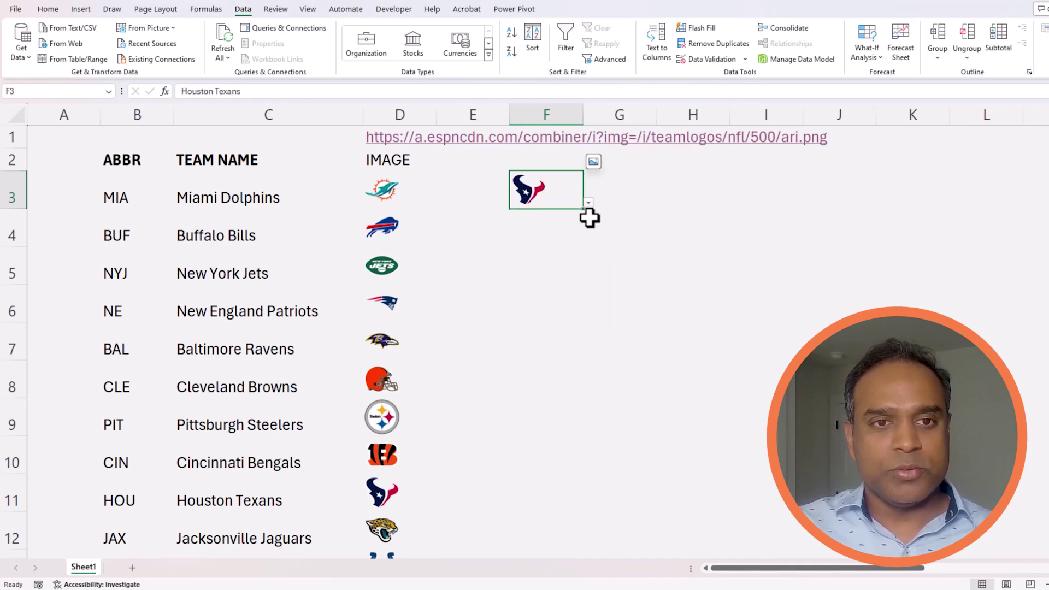
{"action": "left_click", "coordinate": [589, 203]}
{"action": "left_click", "coordinate": [549, 316]}
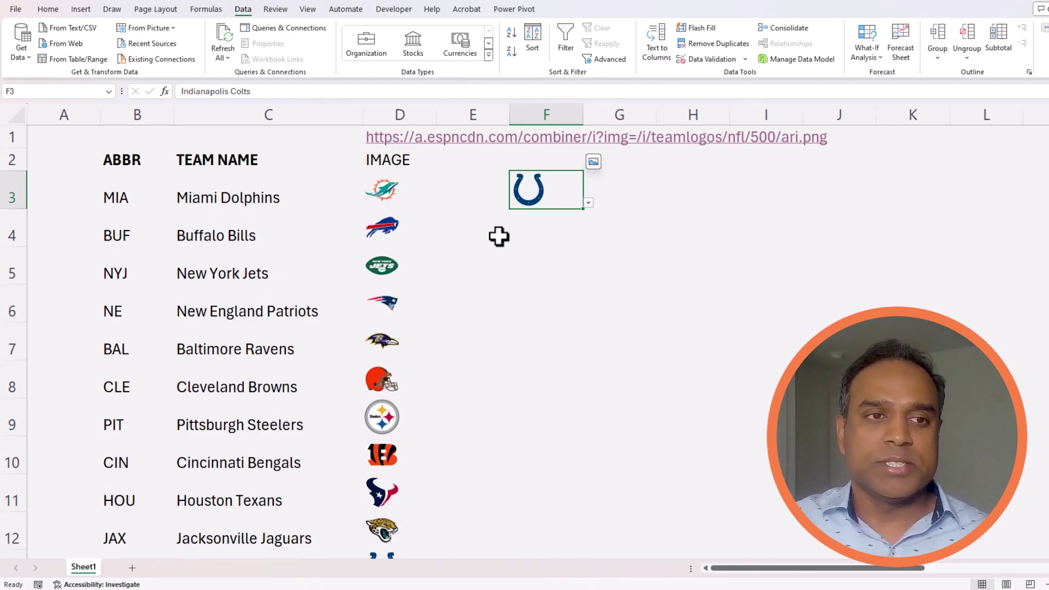
{"action": "left_click", "coordinate": [588, 203]}
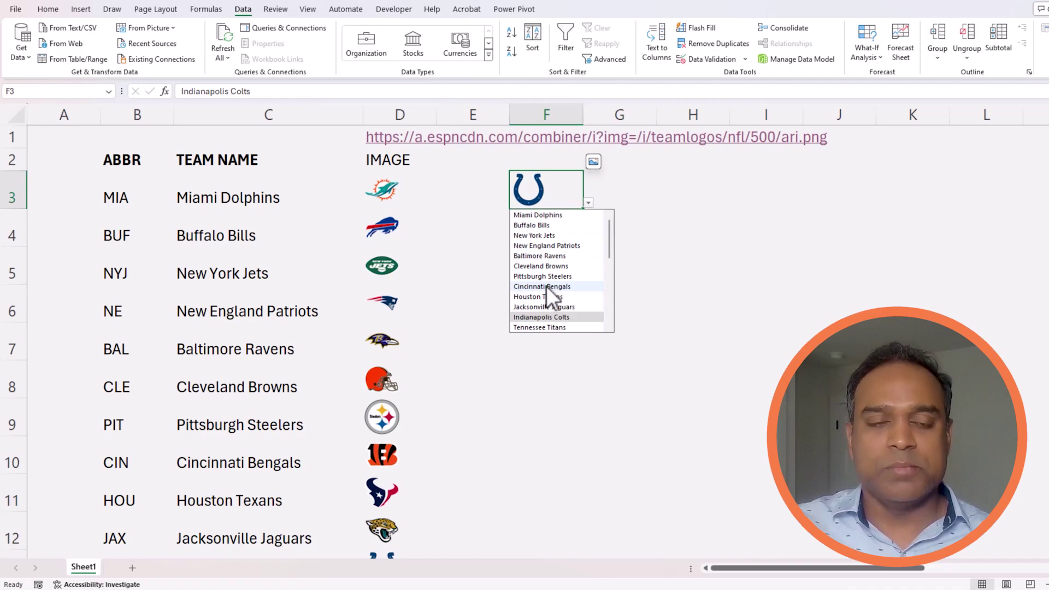
{"action": "left_click", "coordinate": [422, 199]}
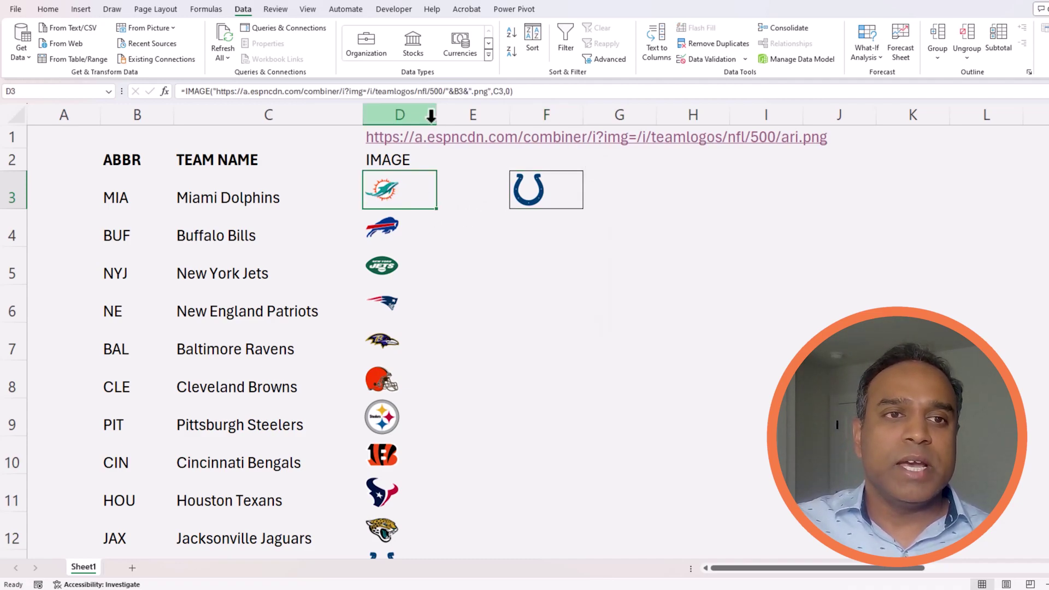
Open the IMAGE function Help article from D3's formula and highlight the alt_text description.
{"action": "left_click", "coordinate": [469, 92]}
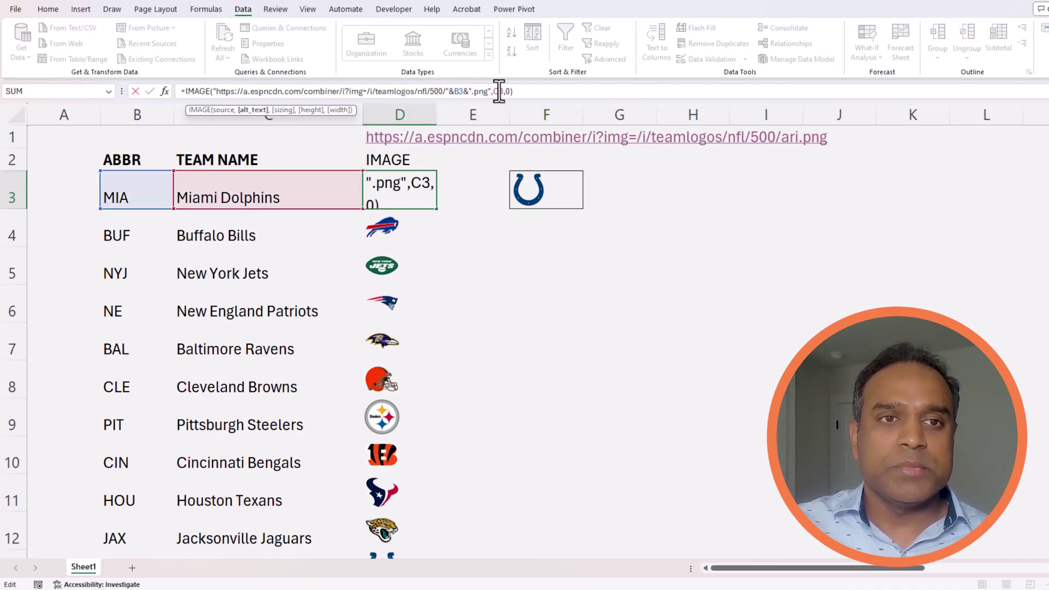
{"action": "double_click", "coordinate": [497, 92]}
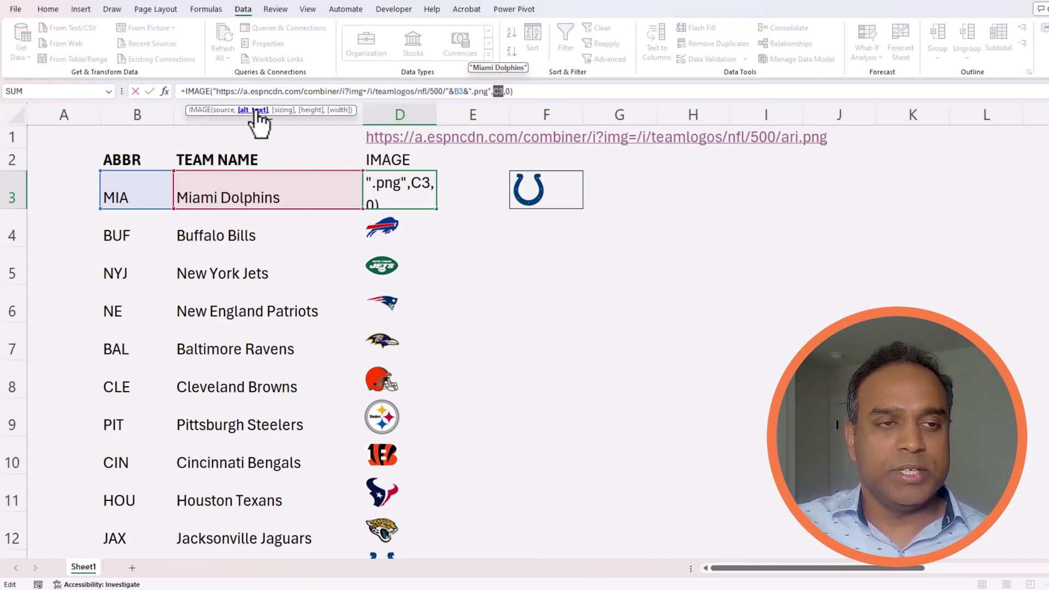
{"action": "left_click", "coordinate": [208, 113]}
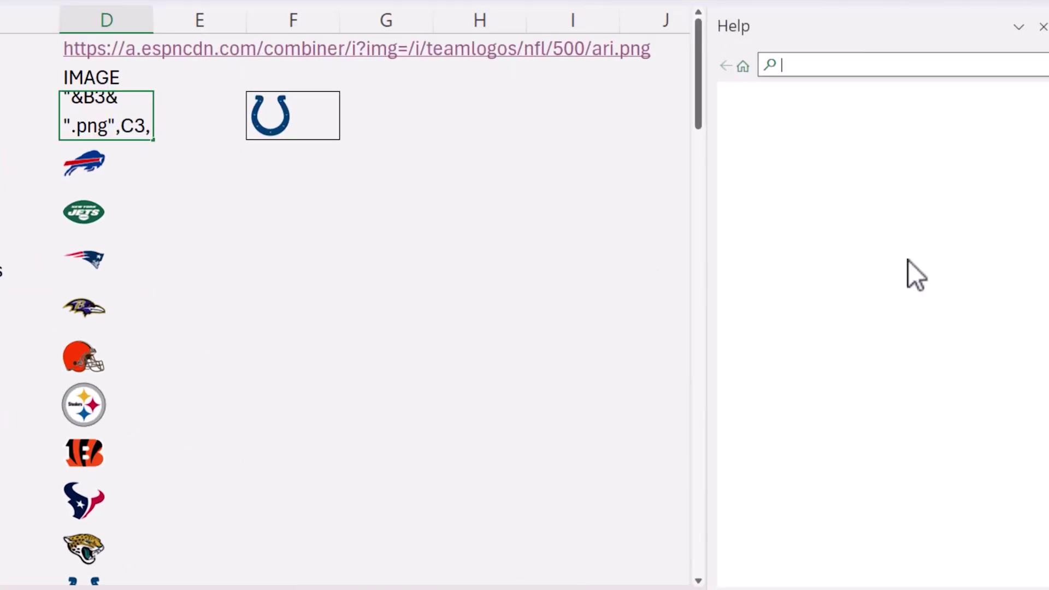
{"action": "scroll", "coordinate": [904, 254], "scroll_direction": "down", "scroll_amount": 5}
{"action": "scroll", "coordinate": [915, 253], "scroll_direction": "down", "scroll_amount": 6}
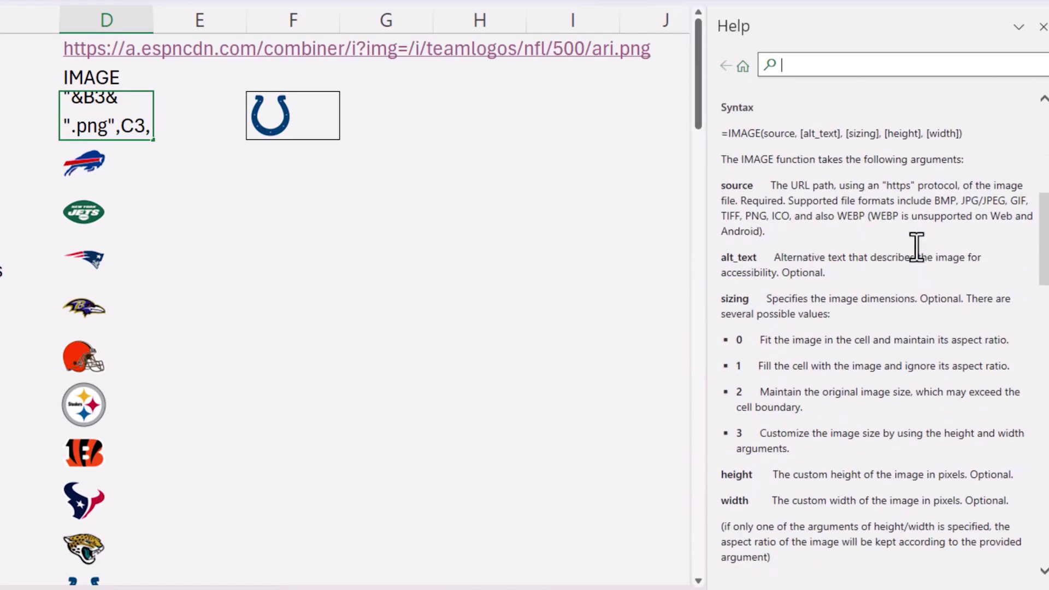
{"action": "scroll", "coordinate": [915, 247], "scroll_direction": "up", "scroll_amount": 3}
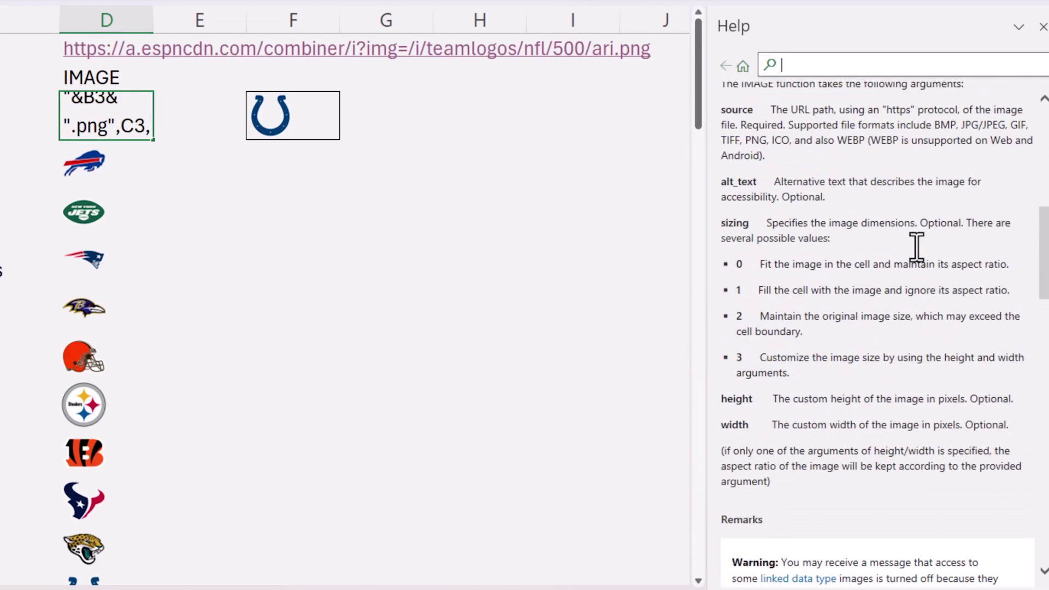
{"action": "left_click_drag", "start_coordinate": [777, 187], "coordinate": [857, 201]}
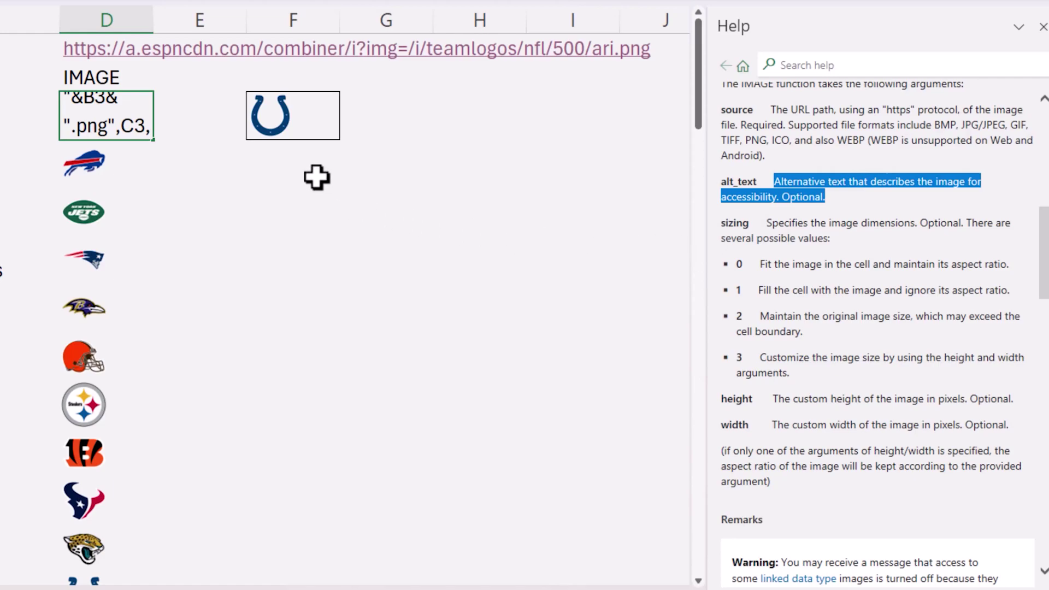
Leave D3's formula unchanged and inspect F3's team list and the team name column.
{"action": "left_click", "coordinate": [467, 197]}
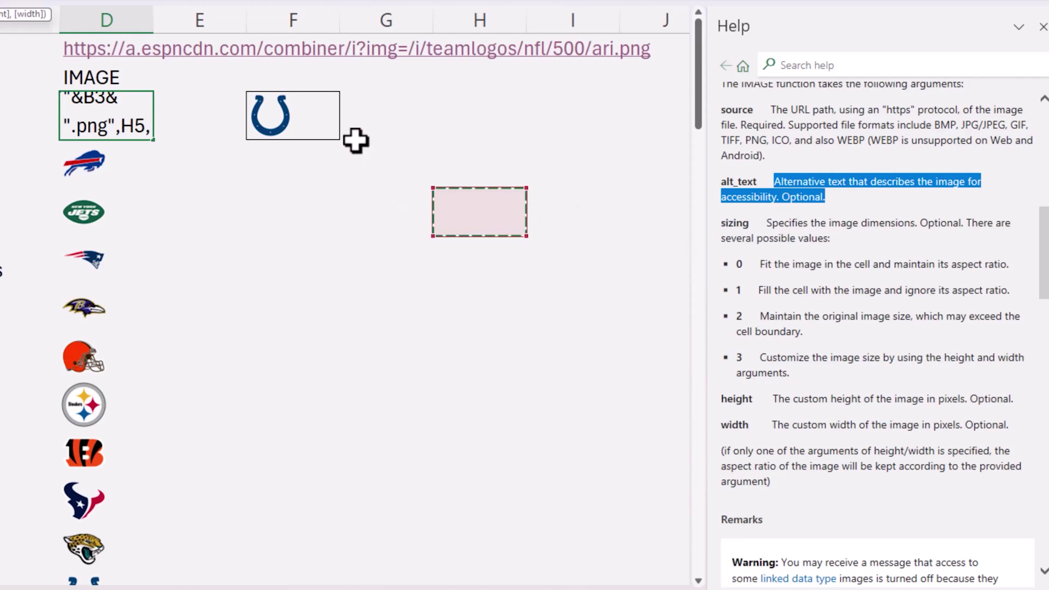
{"action": "key", "text": "ctrl+Return"}
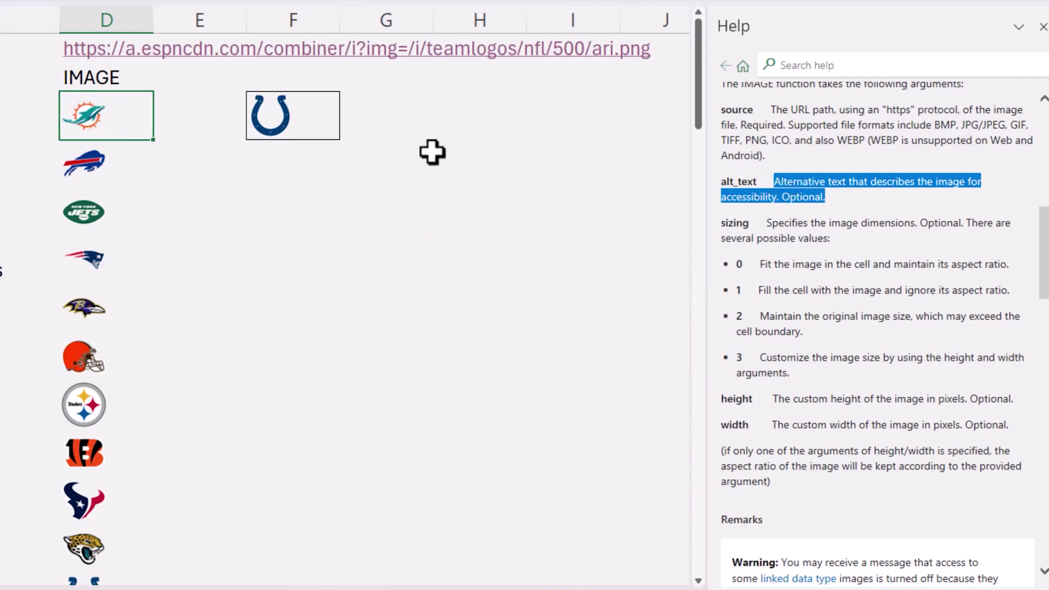
{"action": "left_click", "coordinate": [330, 121]}
{"action": "left_click", "coordinate": [347, 133]}
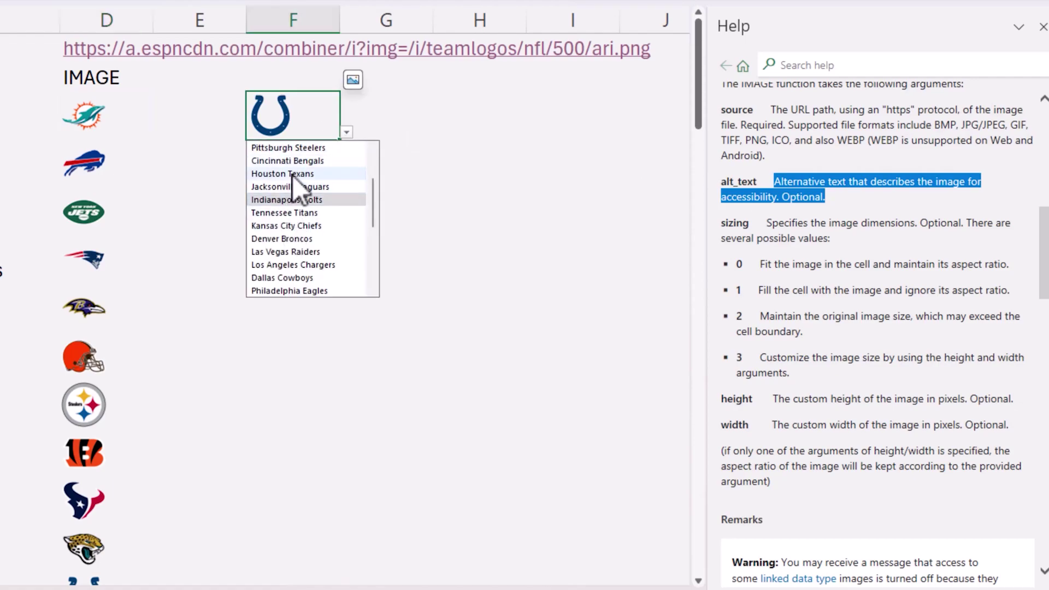
{"action": "scroll", "coordinate": [298, 173], "scroll_direction": "up", "scroll_amount": 2}
{"action": "left_click", "coordinate": [251, 206]}
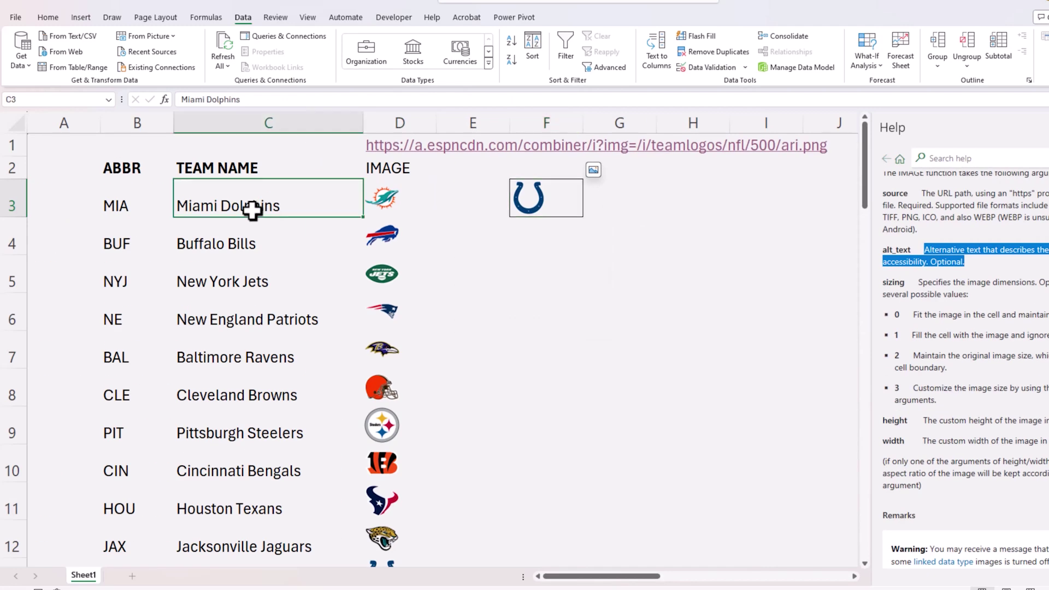
{"action": "left_click", "coordinate": [264, 123]}
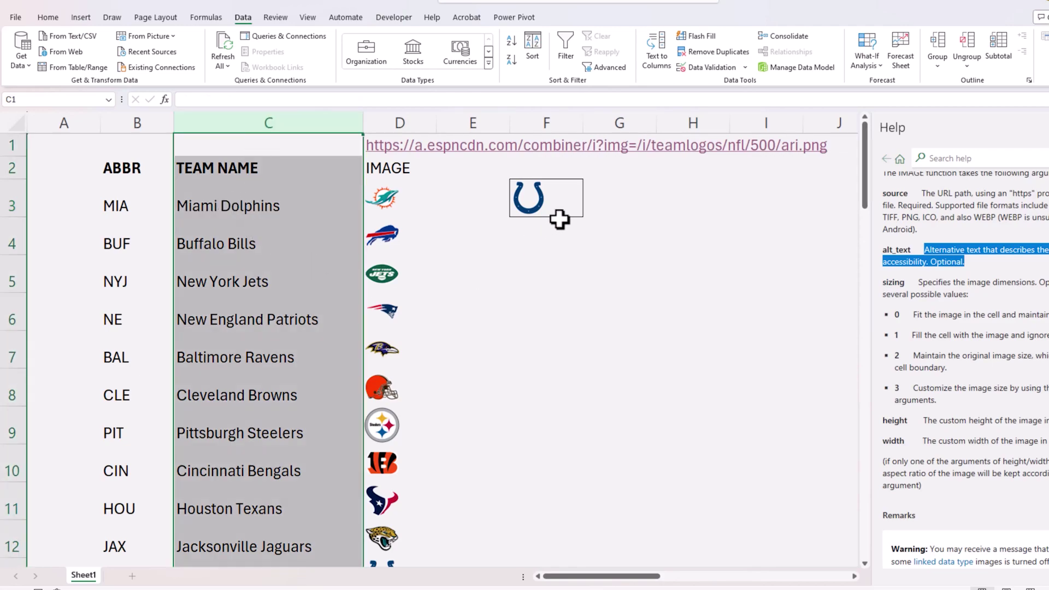
{"action": "left_click", "coordinate": [574, 205]}
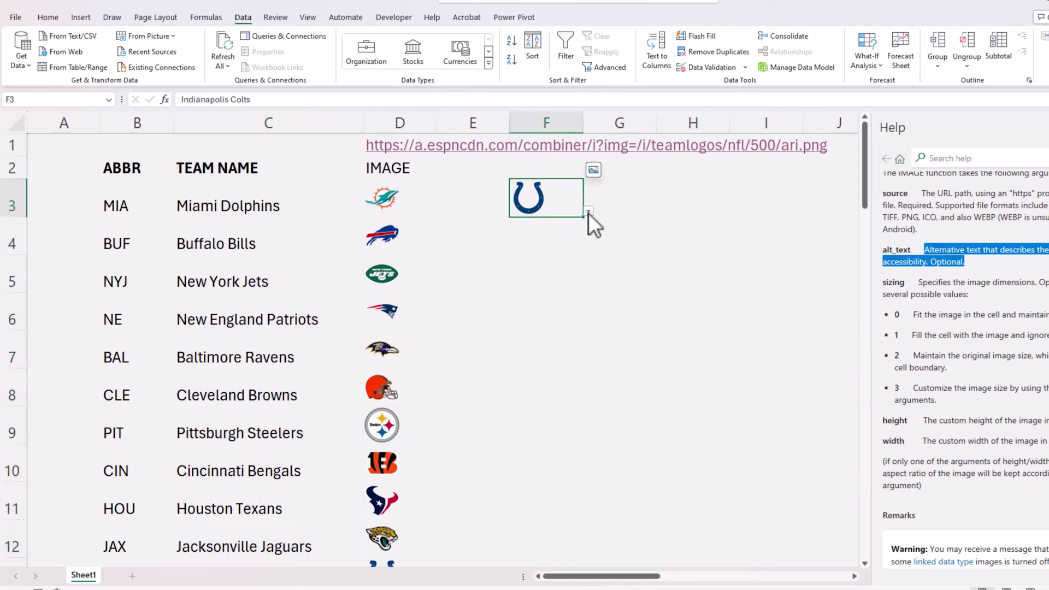
Rename C3 to Miami and choose Miami from F3's drop-down.
{"action": "left_click", "coordinate": [300, 206]}
{"action": "type", "text": "M"}
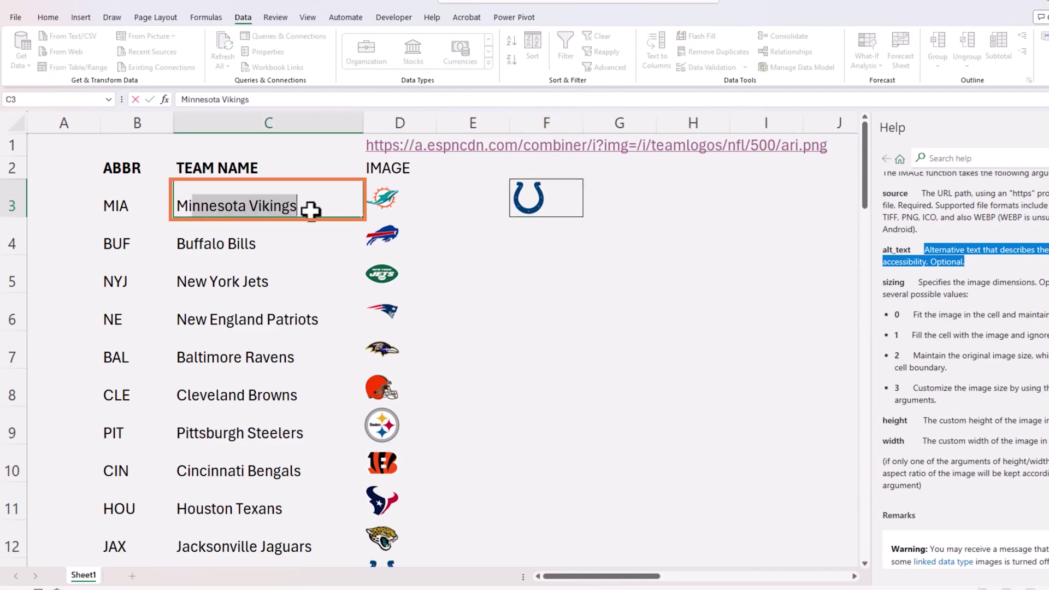
{"action": "type", "text": "iami"}
{"action": "key", "text": "Return"}
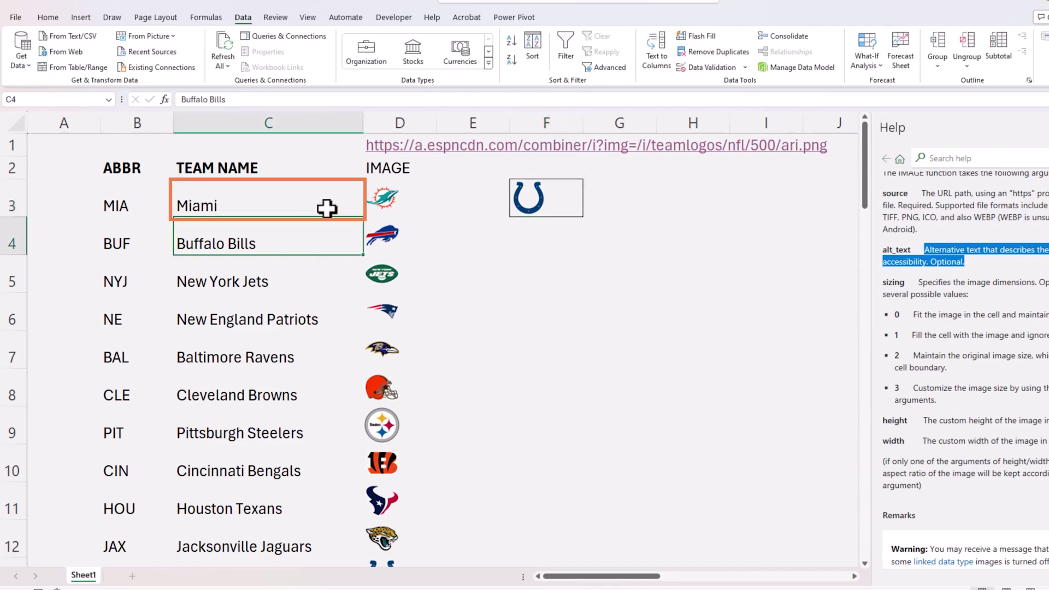
{"action": "left_click", "coordinate": [574, 213]}
{"action": "left_click", "coordinate": [589, 211]}
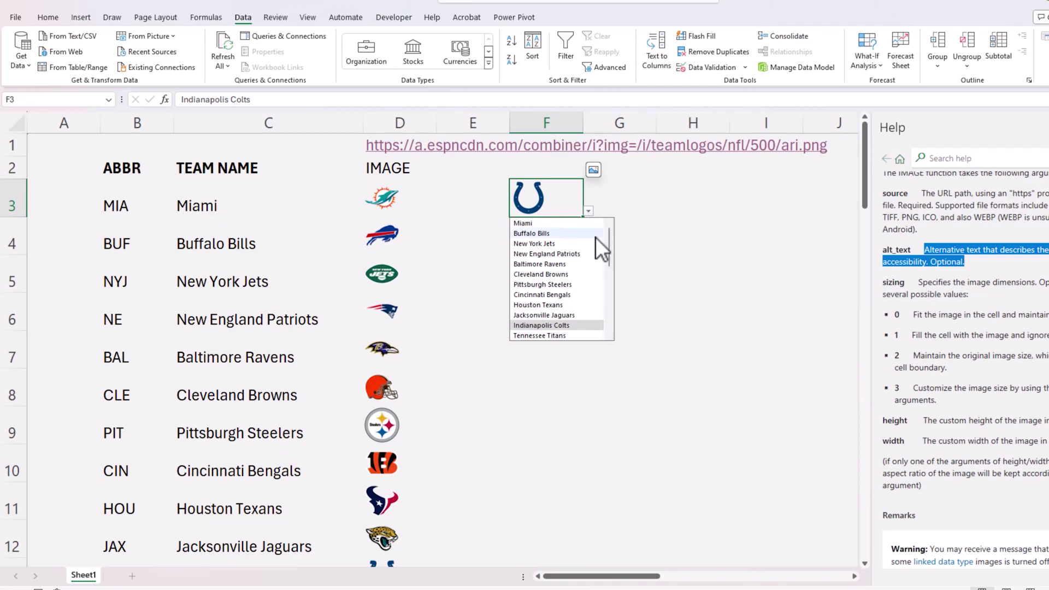
{"action": "left_click", "coordinate": [526, 224]}
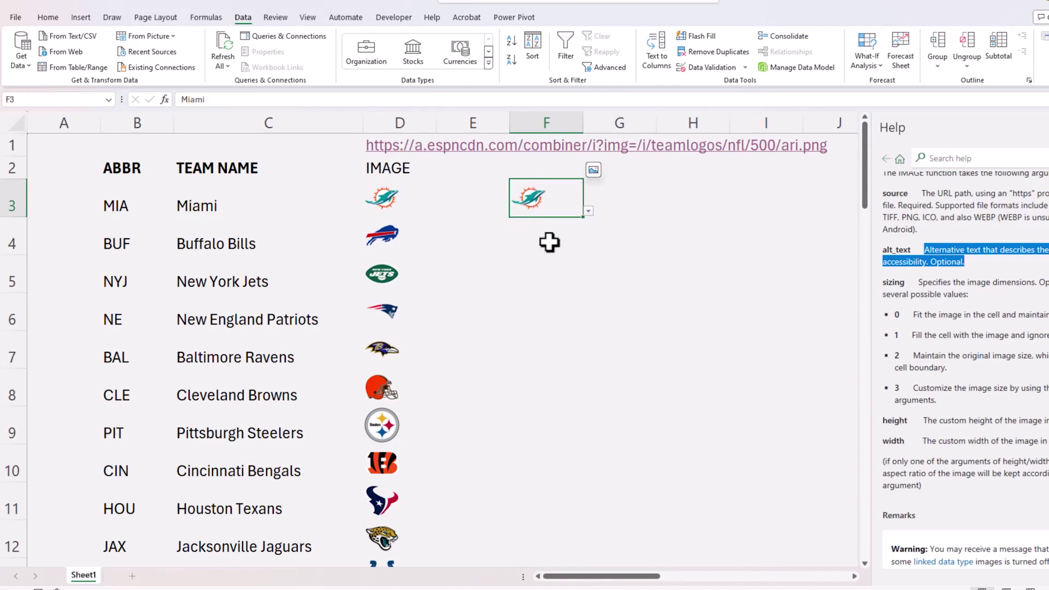
Restore C3's text to Miami Dolphins.
{"action": "left_click", "coordinate": [240, 215]}
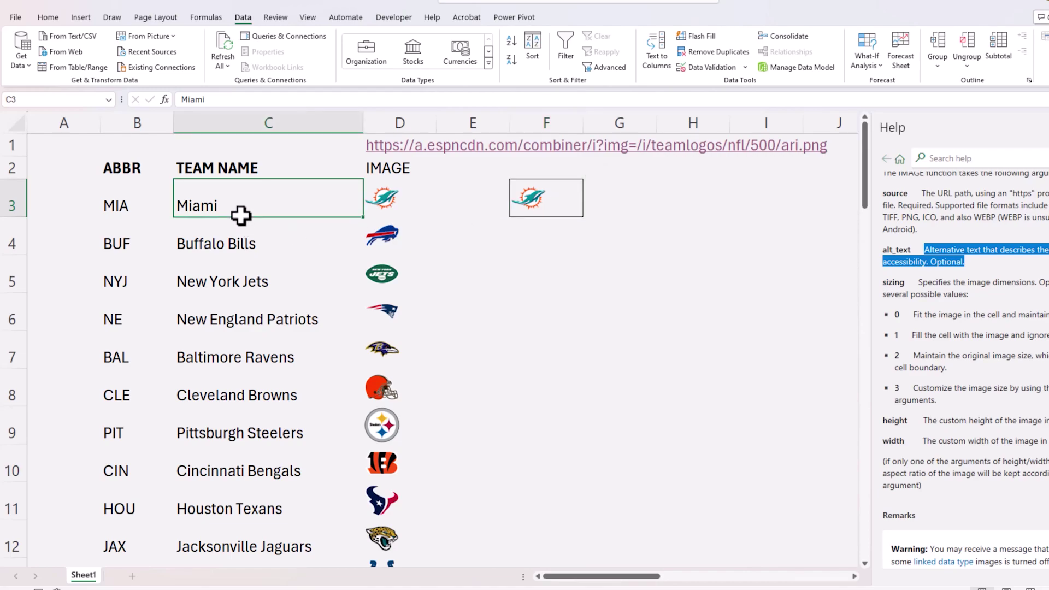
{"action": "type", "text": "Mia"}
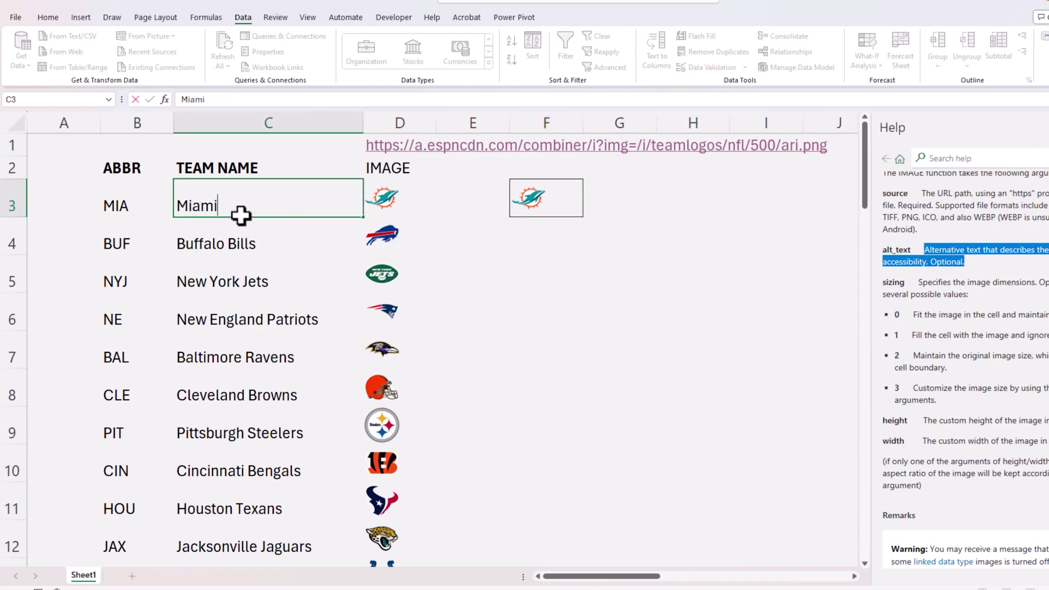
{"action": "type", "text": "mi"}
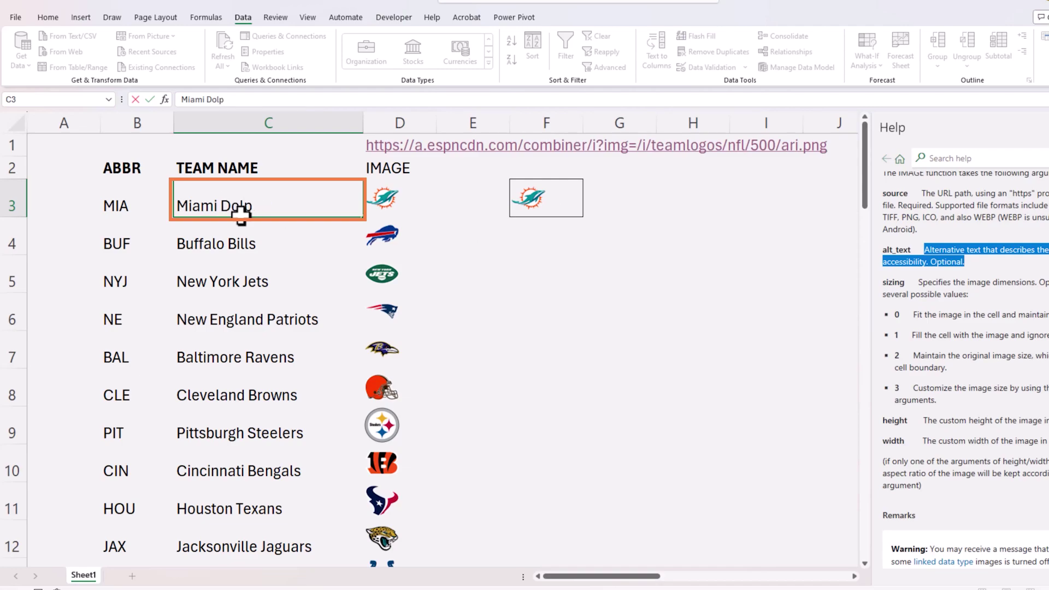
{"action": "type", "text": "Dolphins"}
{"action": "key", "text": "Return"}
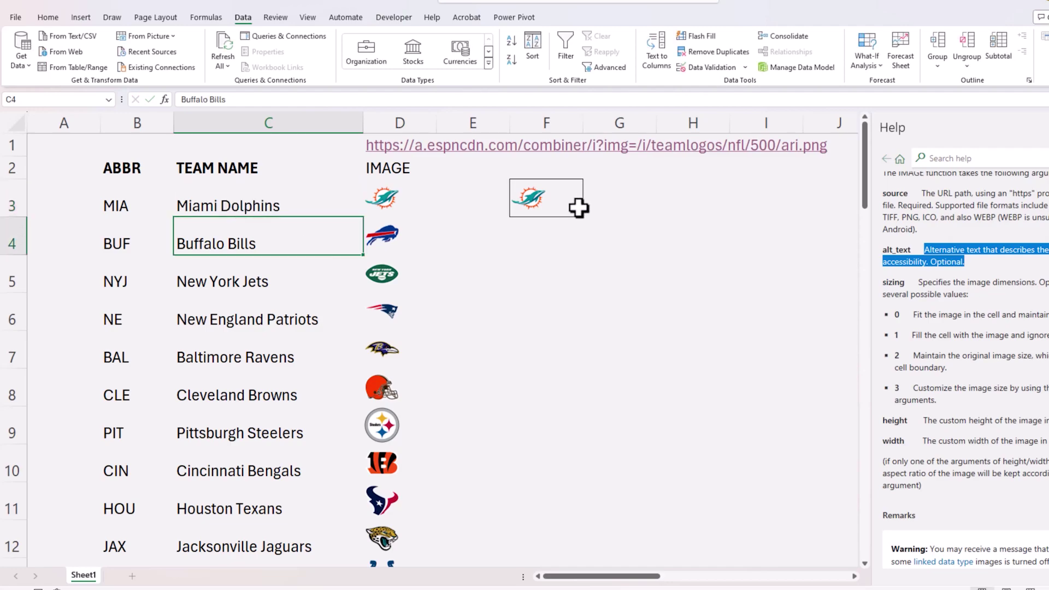
Select the logo cells D3:D11, then open F3's team-name drop-down showing Miami Dolphins.
{"action": "left_click", "coordinate": [573, 209]}
{"action": "left_click", "coordinate": [588, 212]}
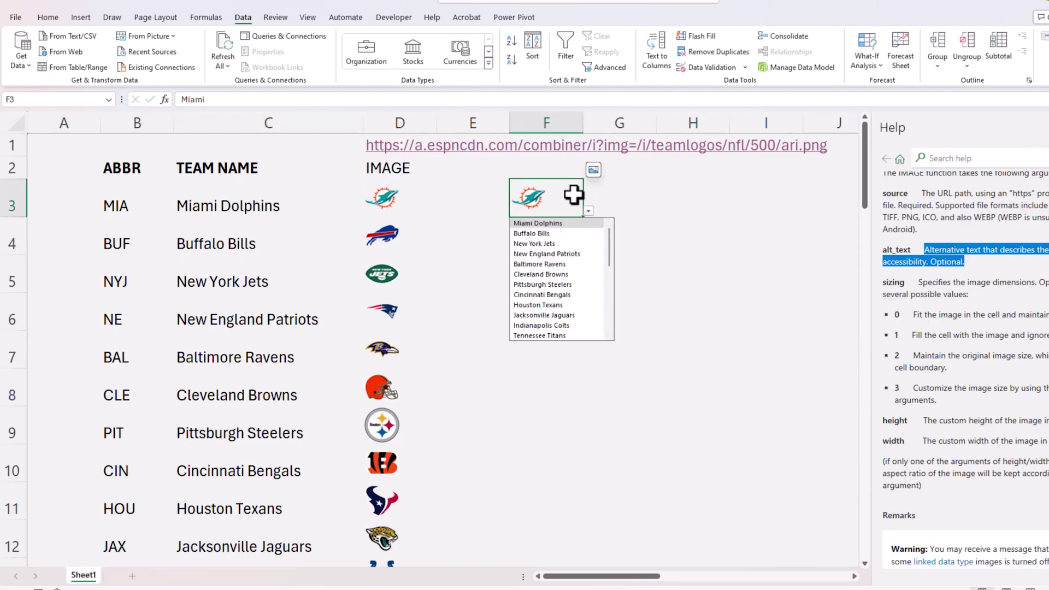
{"action": "left_click_drag", "start_coordinate": [388, 197], "coordinate": [391, 492]}
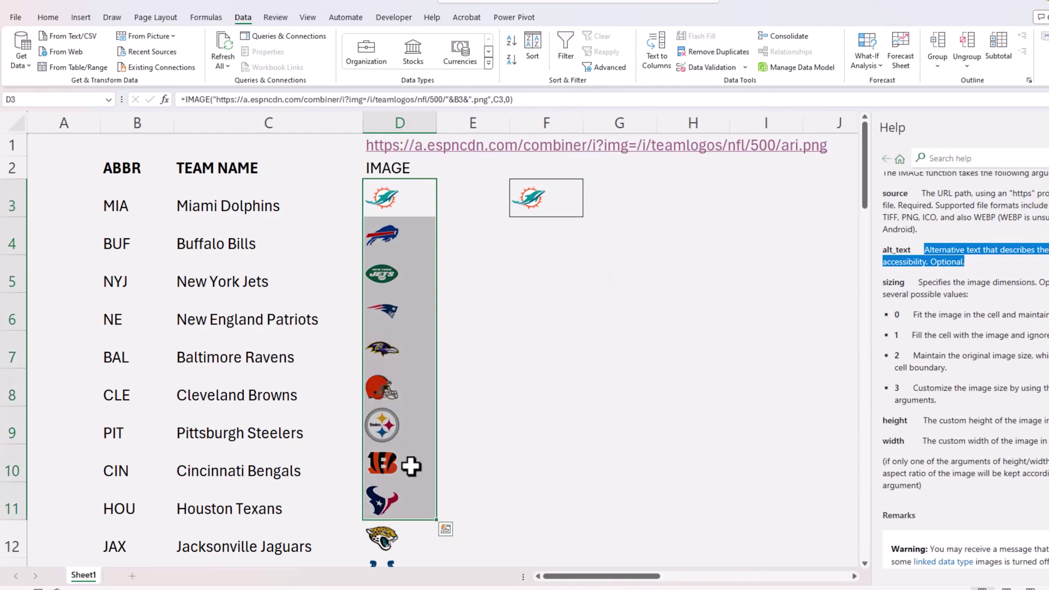
{"action": "left_click", "coordinate": [559, 192]}
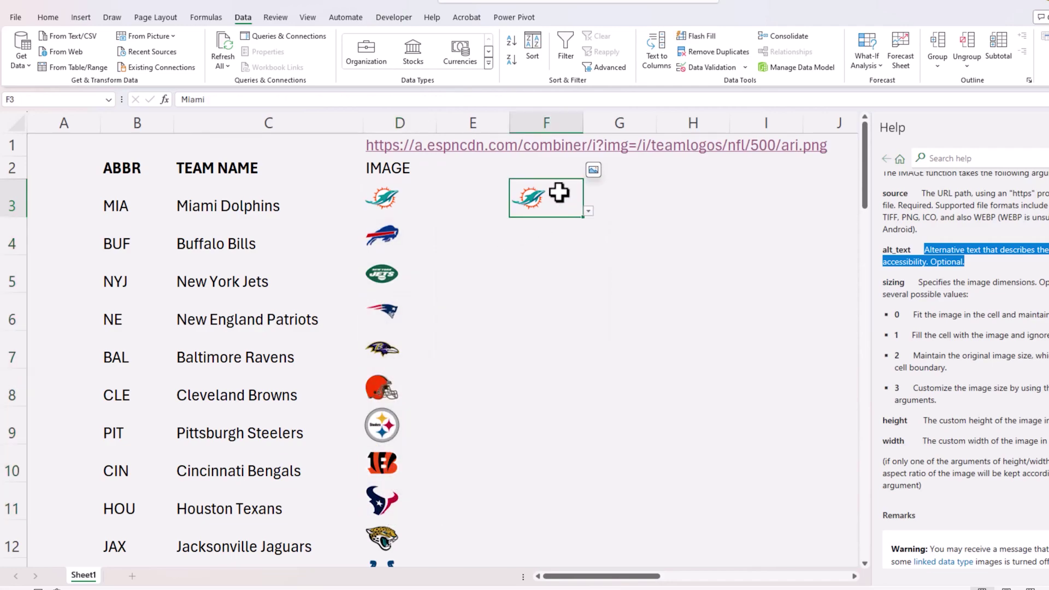
{"action": "left_click", "coordinate": [588, 213]}
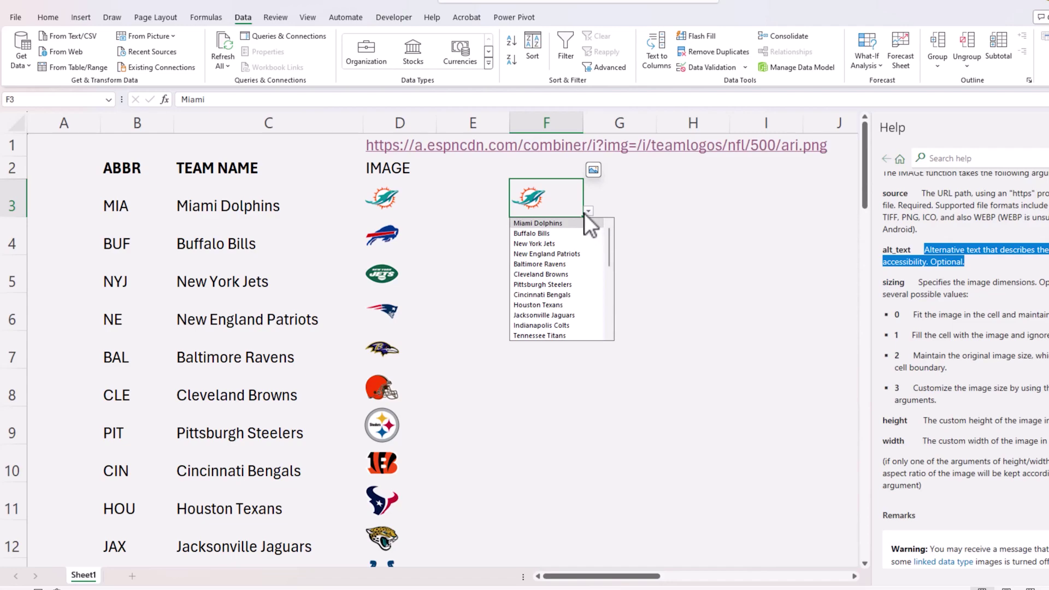